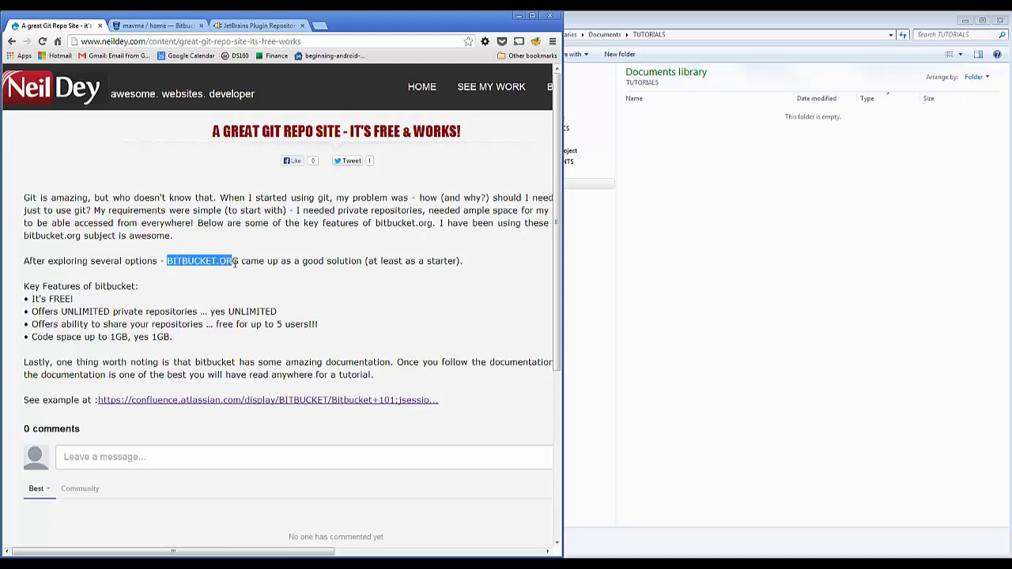
Review the article's list of key Bitbucket features, covering private repositories, repository sharing and code space
left_click_drag(49, 299, 274, 311)
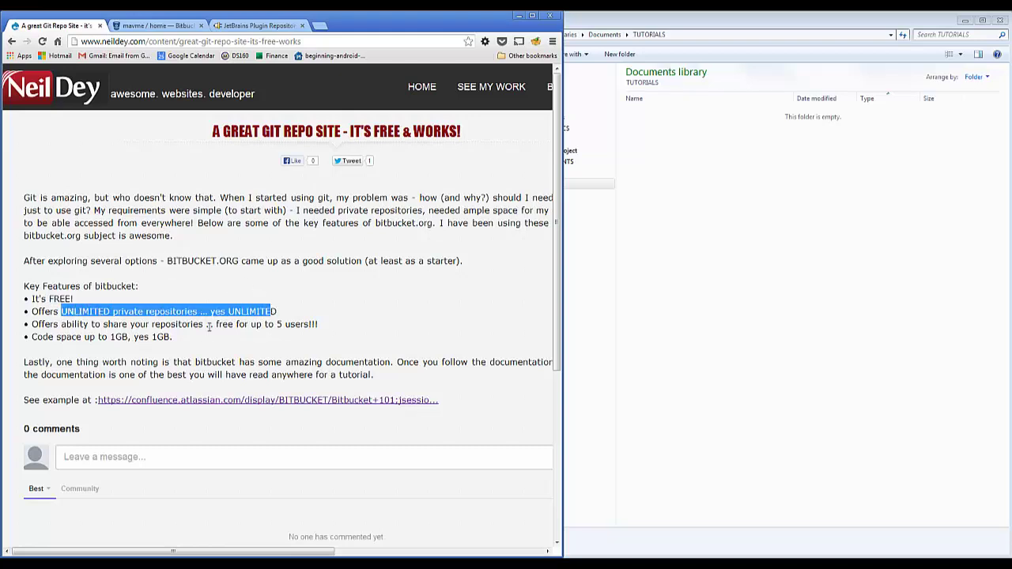
left_click_drag(83, 324, 307, 316)
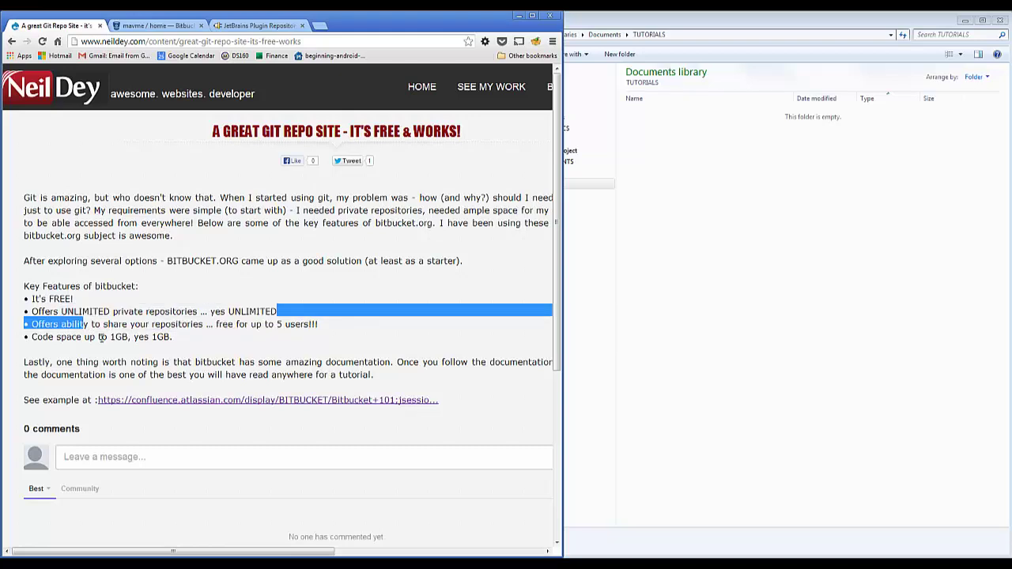
double_click(278, 324)
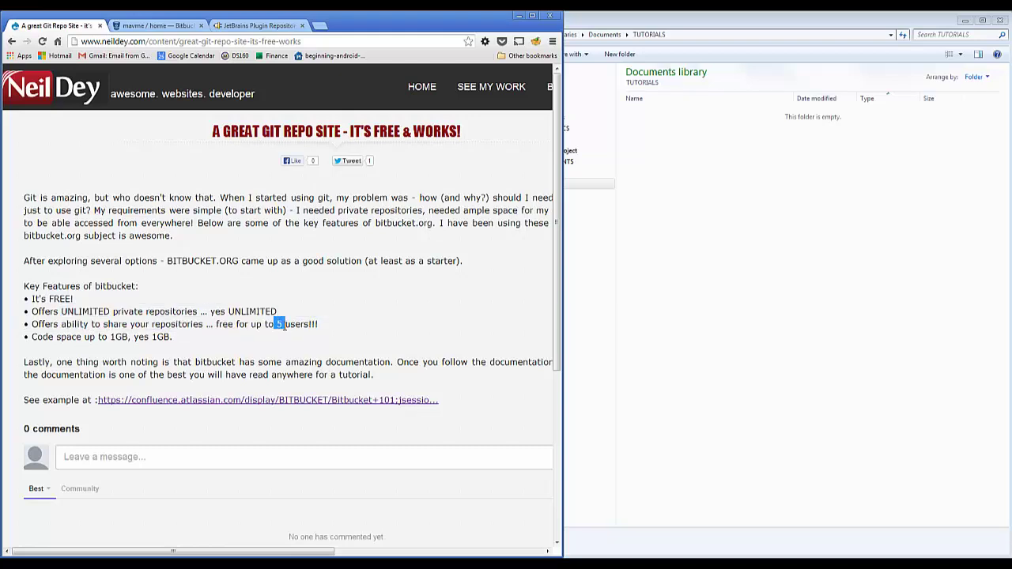
left_click(72, 340)
left_click_drag(53, 341, 159, 340)
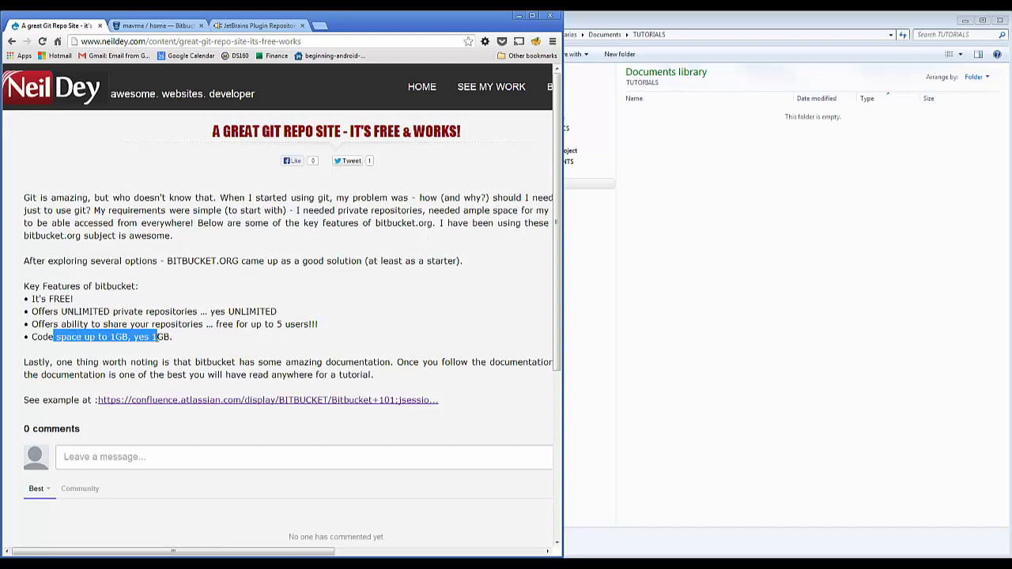
left_click(184, 347)
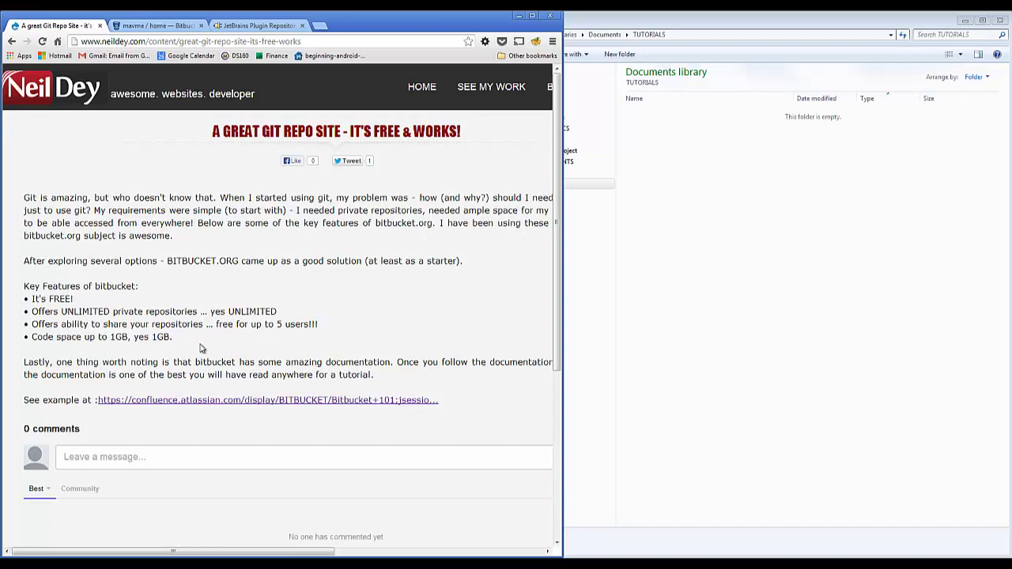
Load bitbucket.org and open the form for creating a new repository
left_click(164, 26)
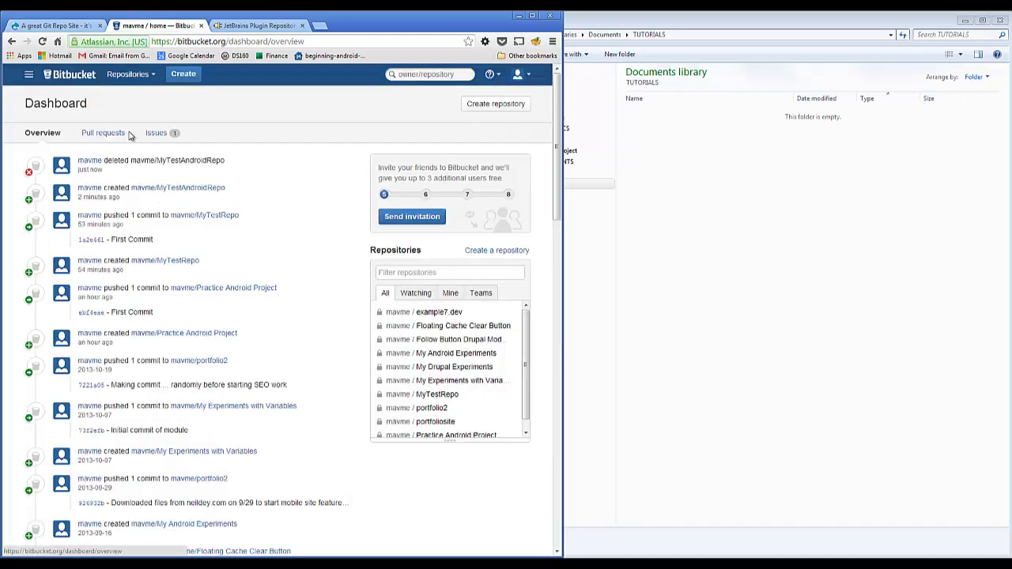
left_click(192, 42)
type("bitbucket.org")
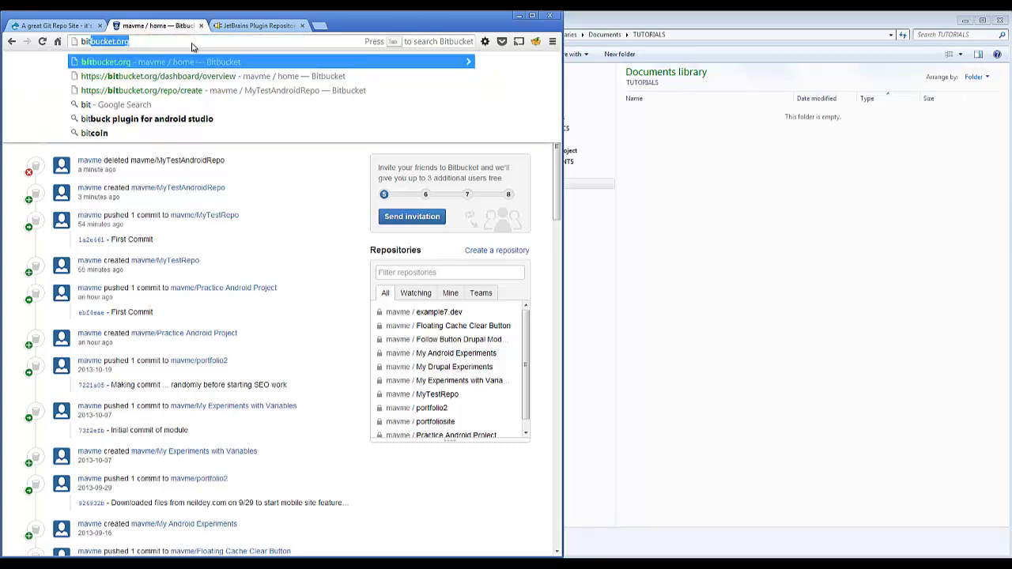
key("Return")
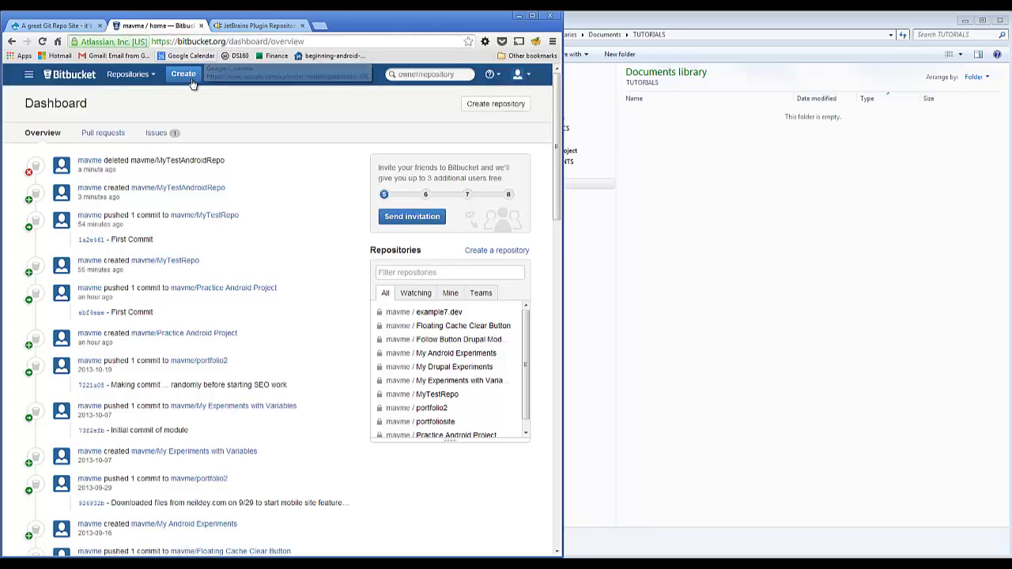
left_click(184, 74)
Name the repository MyTestAndroidRepo and enter the description "MyTestAndroidRepo to save whatever I want here"
left_click(186, 170)
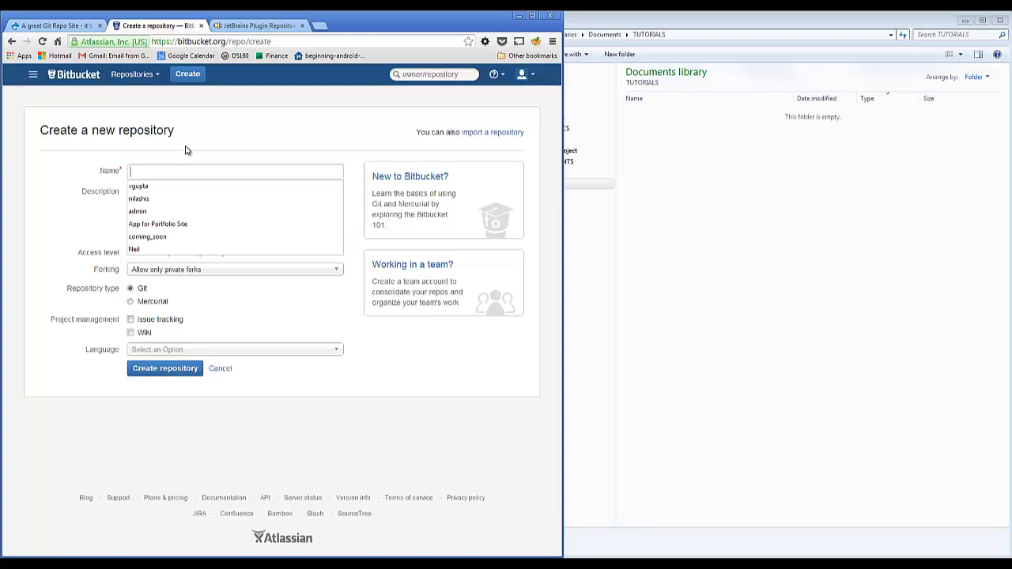
type("MyTest")
key("Down")
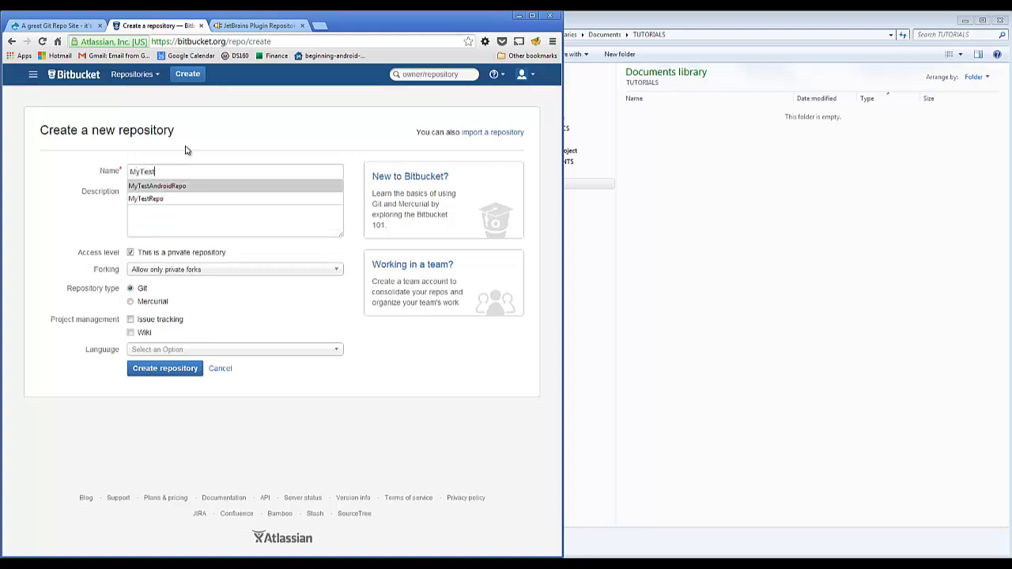
key("Return")
double_click(215, 173)
key("ctrl+c")
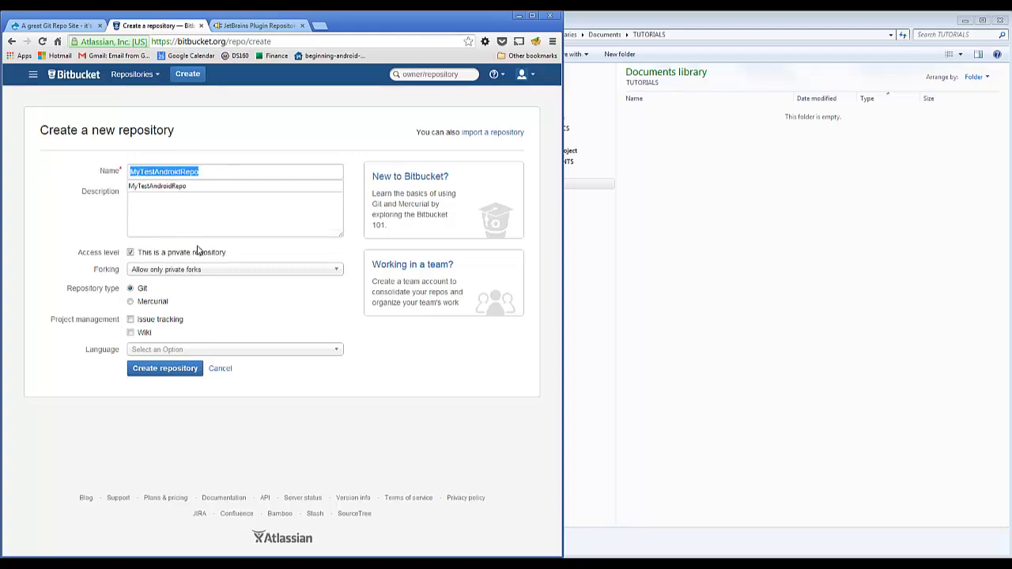
left_click(207, 203)
key("ctrl+v")
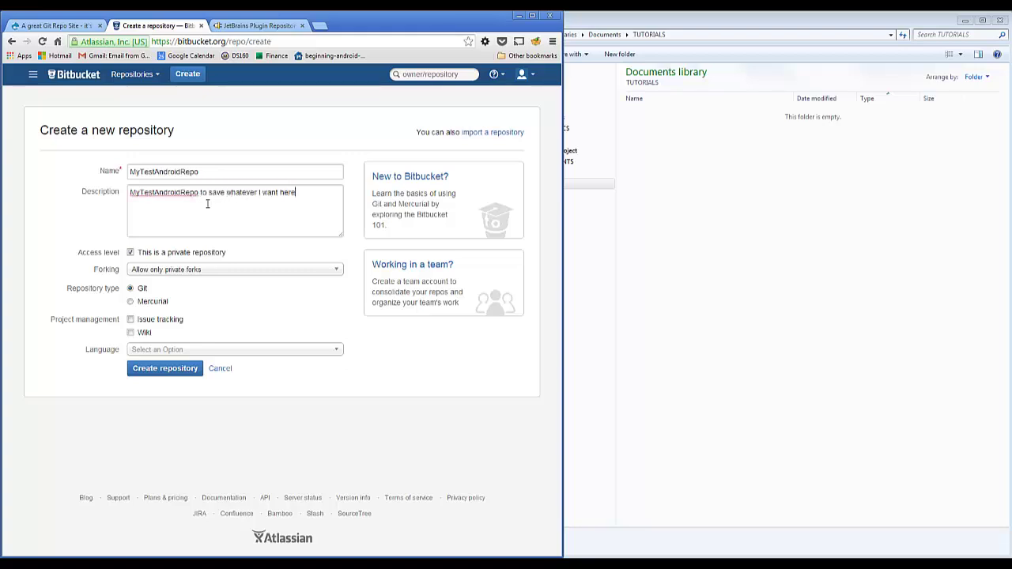
Set the repository's forking to No forks and enable both the wiki and issue tracking
left_click(165, 272)
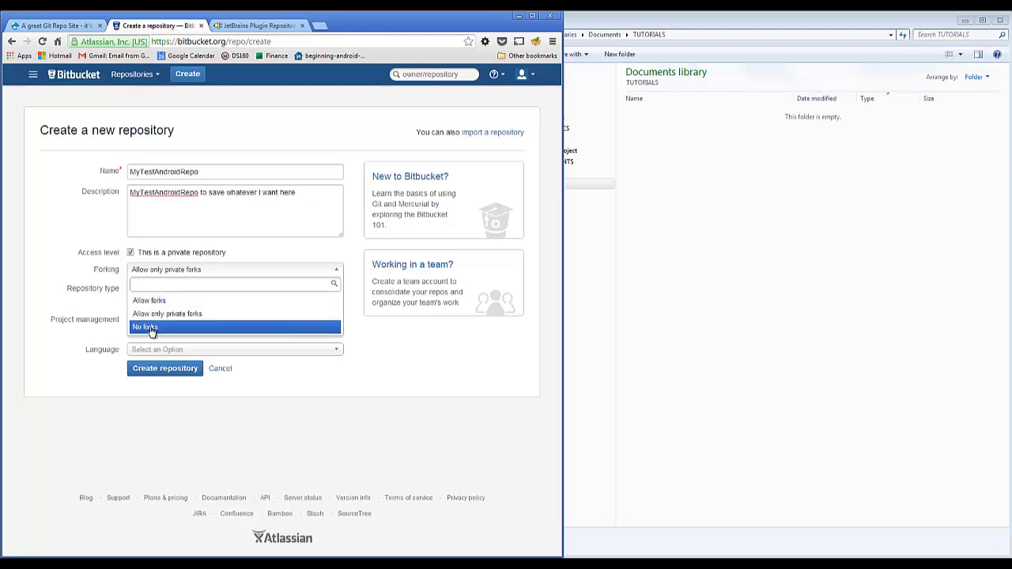
left_click(148, 328)
left_click(130, 332)
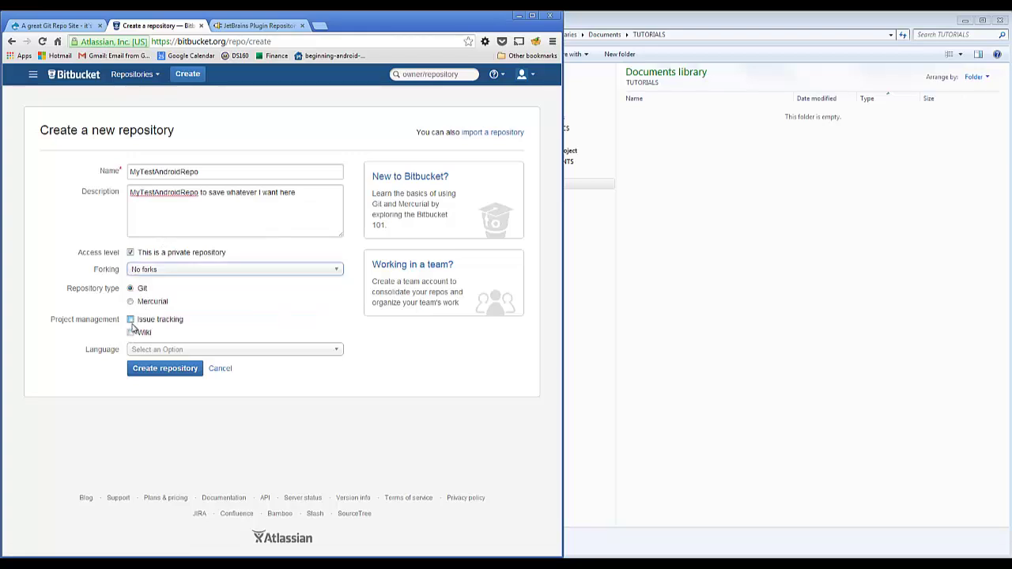
left_click(130, 320)
Set the repository language to Java and create the repository
left_click(152, 357)
type("ja")
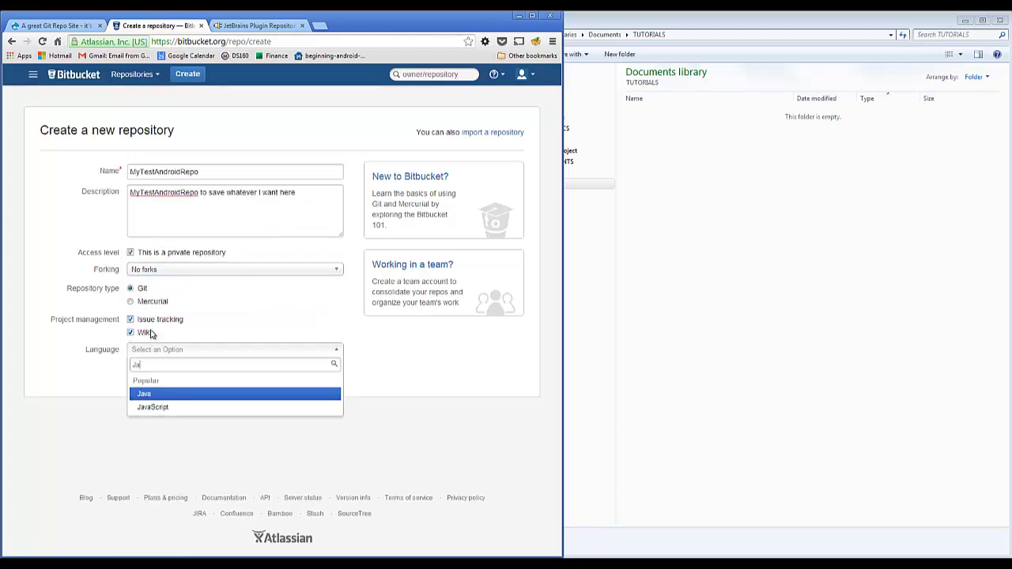
key("Return")
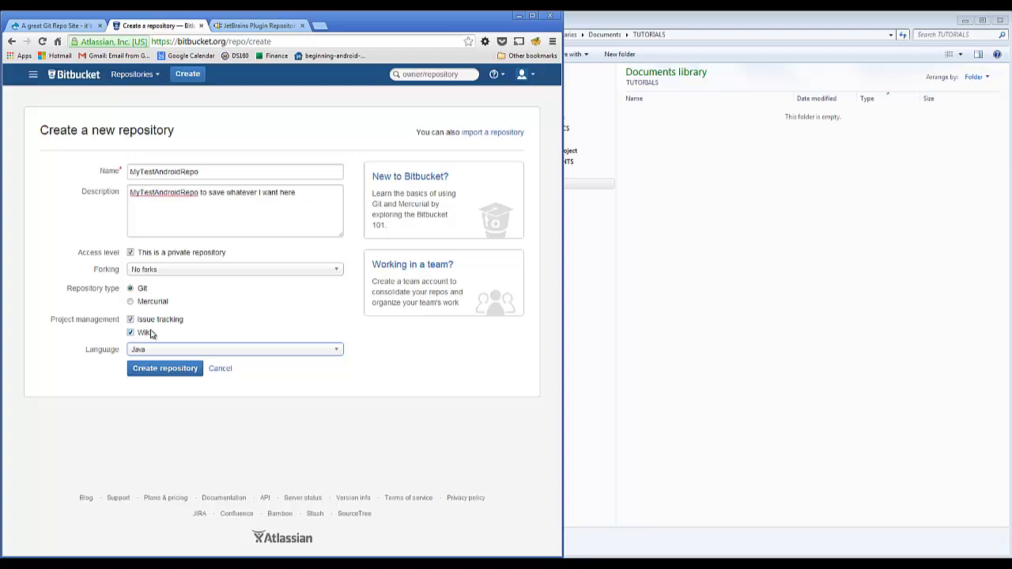
left_click(166, 377)
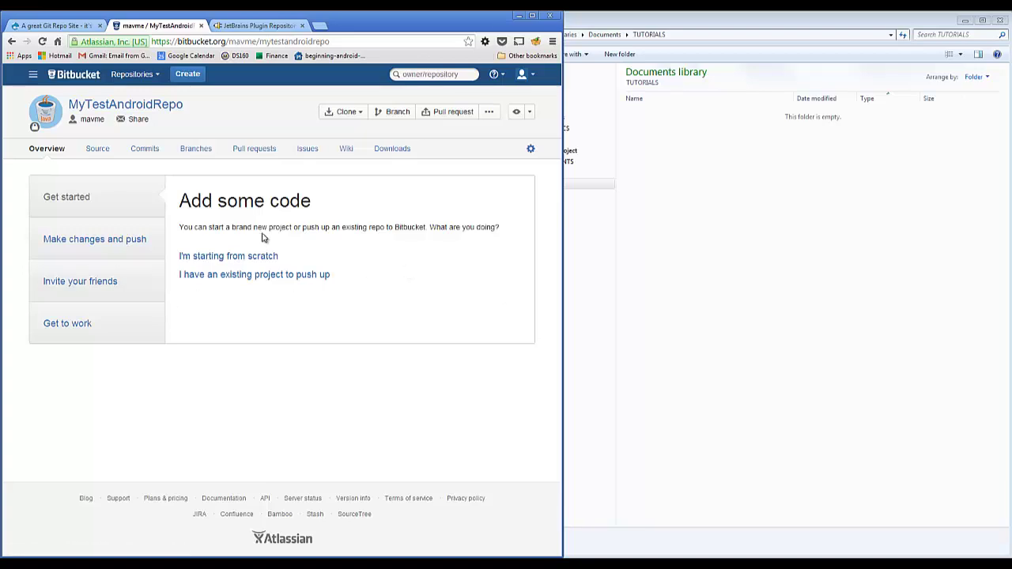
Launch Android Studio from the Windows program search
key("super")
type("Android")
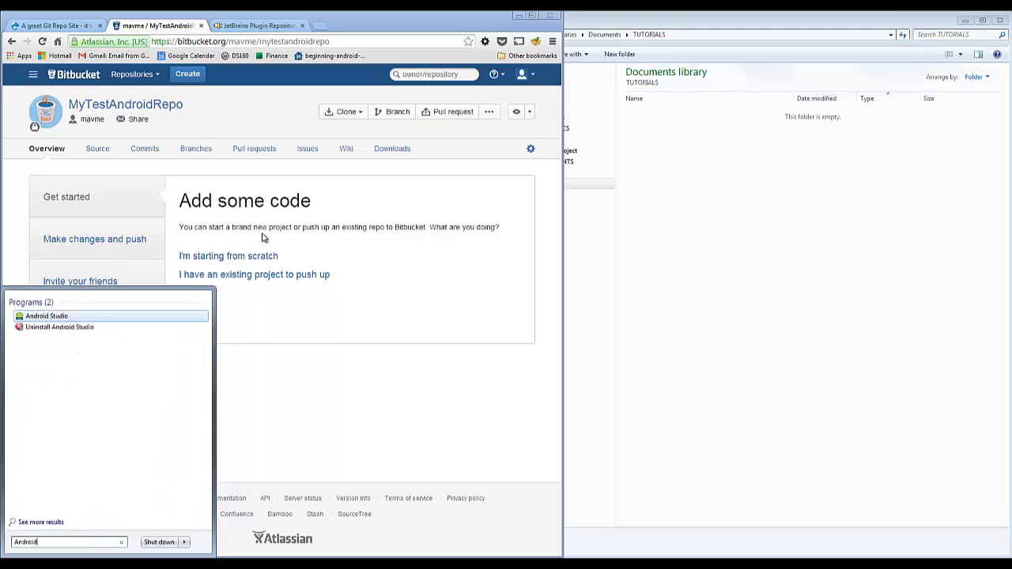
key("Return")
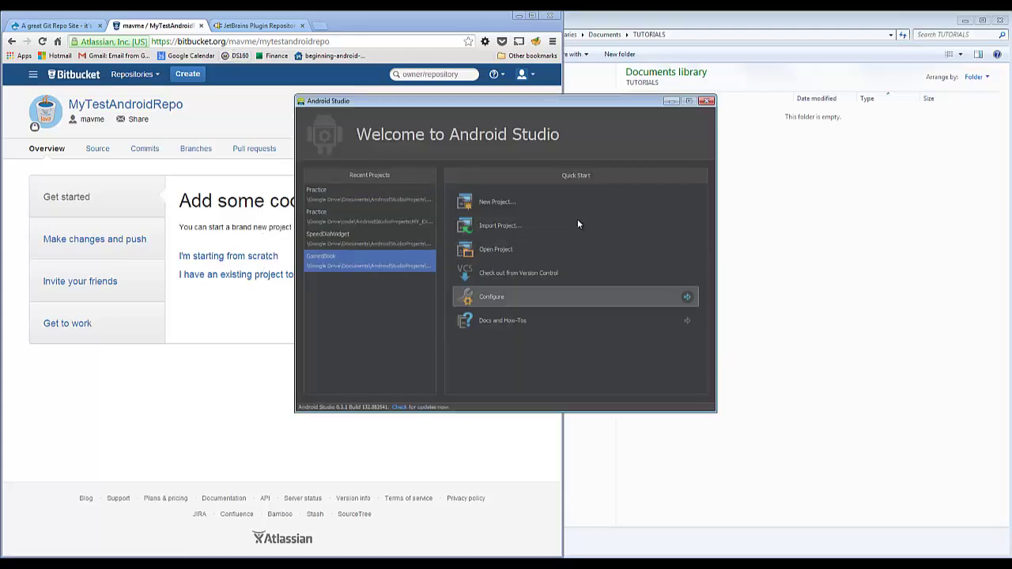
Switch to the browser's JetBrains Plugin Repository page for the Bitbucket plugin and highlight its web address
left_click(258, 25)
left_click(259, 25)
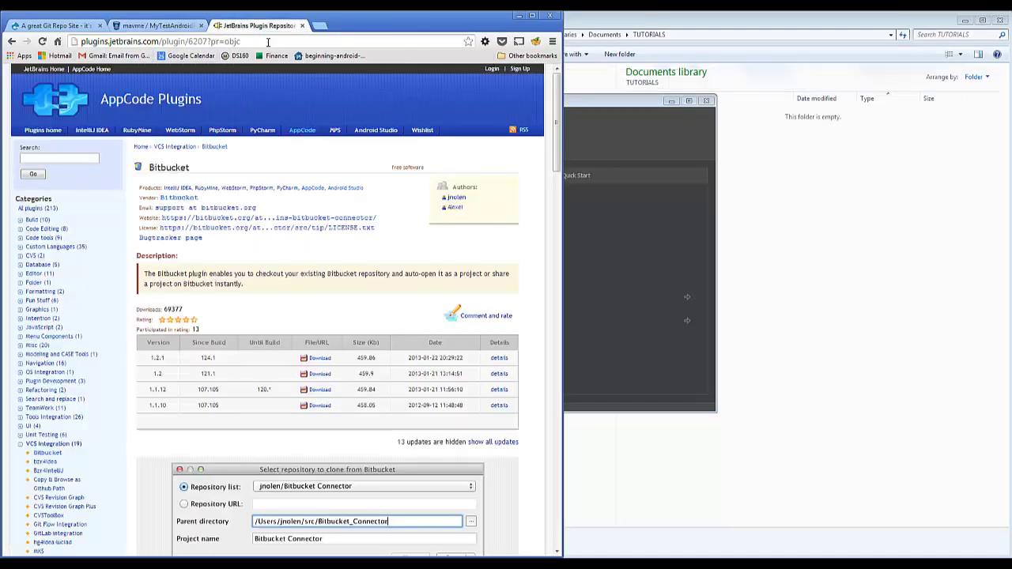
left_click_drag(268, 42, 73, 43)
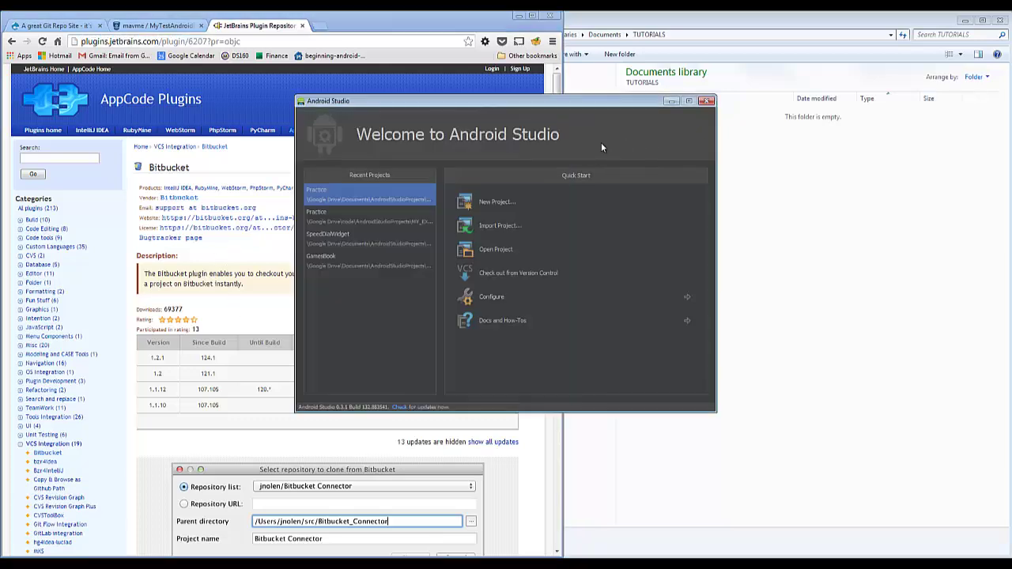
Open Android Studio's plugin manager, begin installing a plugin from disk and expand the C:\ drive in the file chooser
left_click(501, 296)
left_click(494, 225)
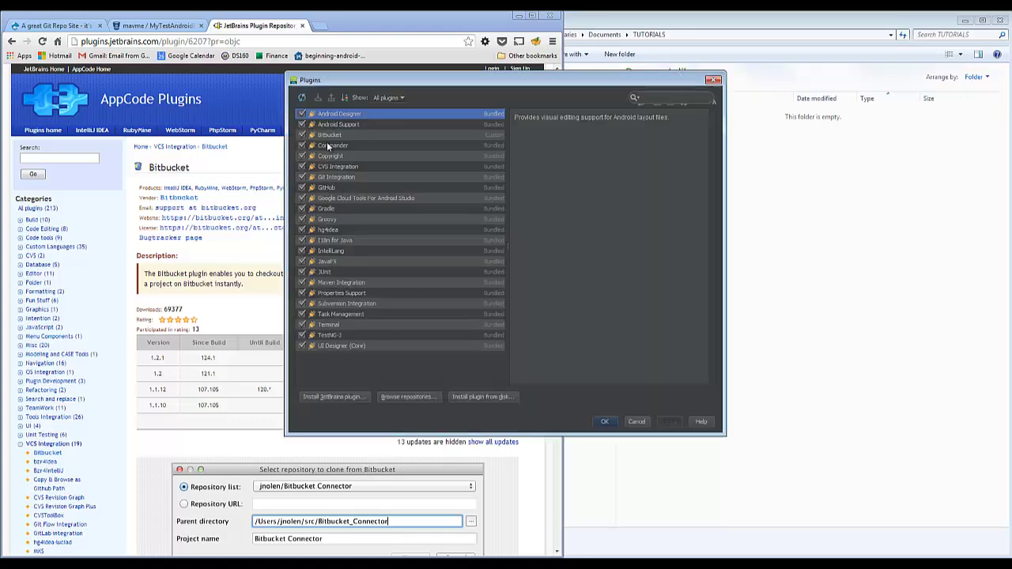
left_click(483, 397)
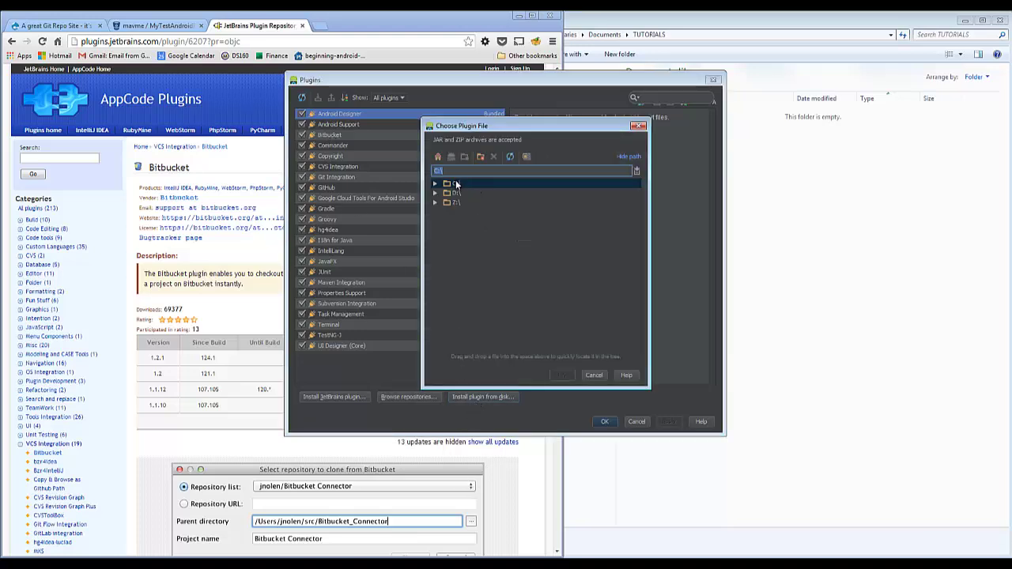
double_click(457, 183)
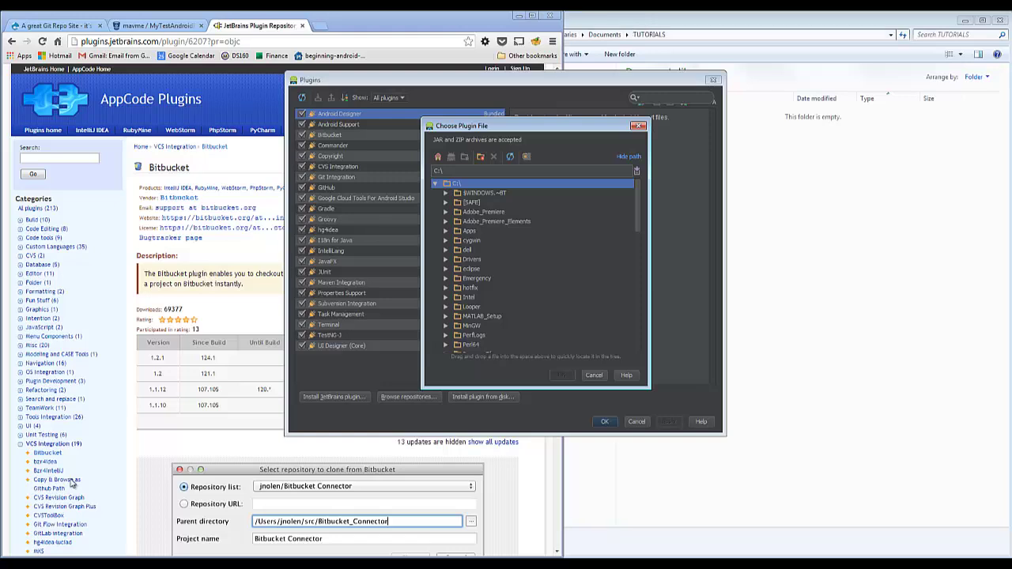
Open the Downloads folder in Windows Explorer and copy its path, C:\Users\home\Downloads
key("super")
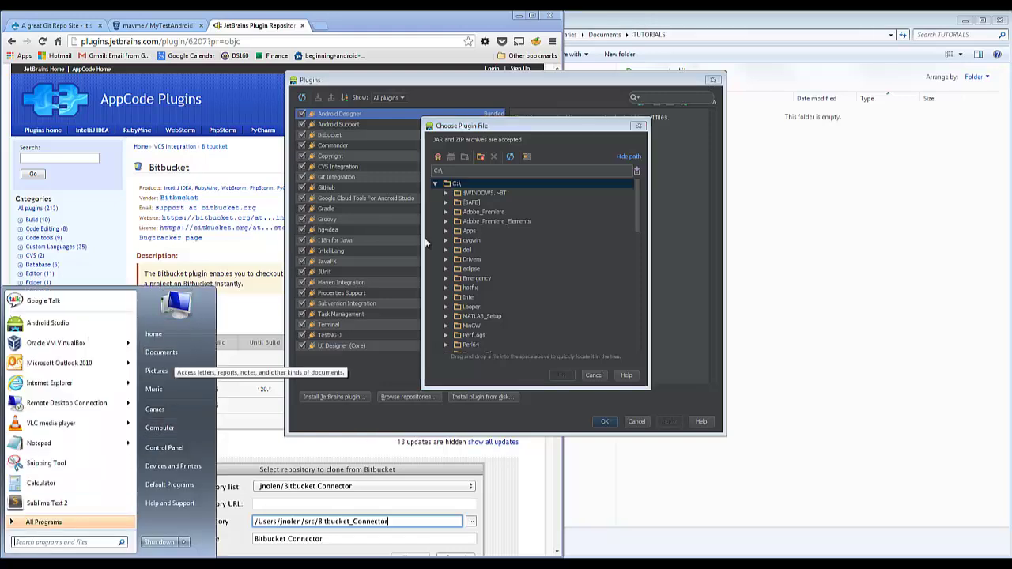
left_click(161, 352)
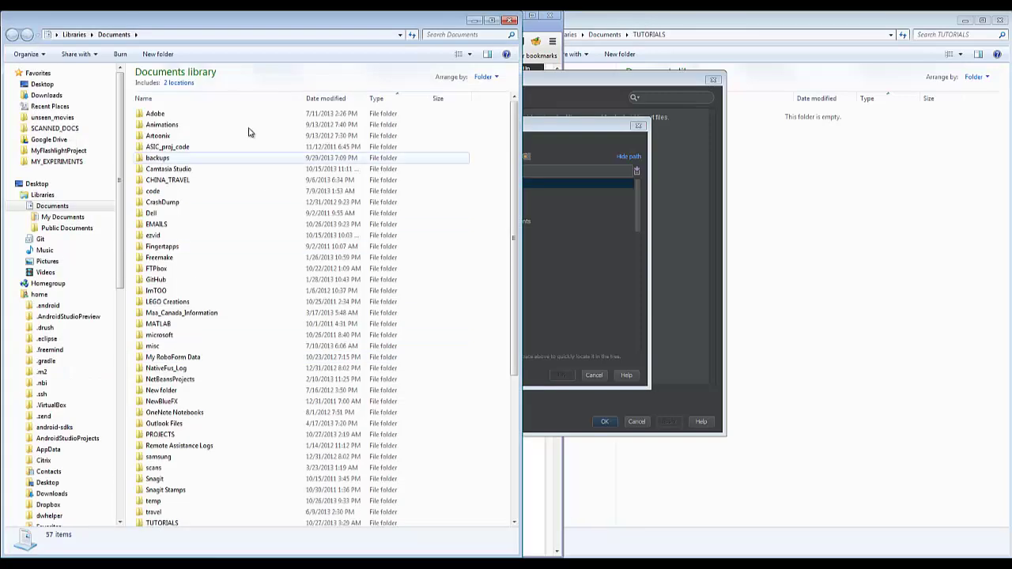
left_click(46, 95)
left_click(200, 207)
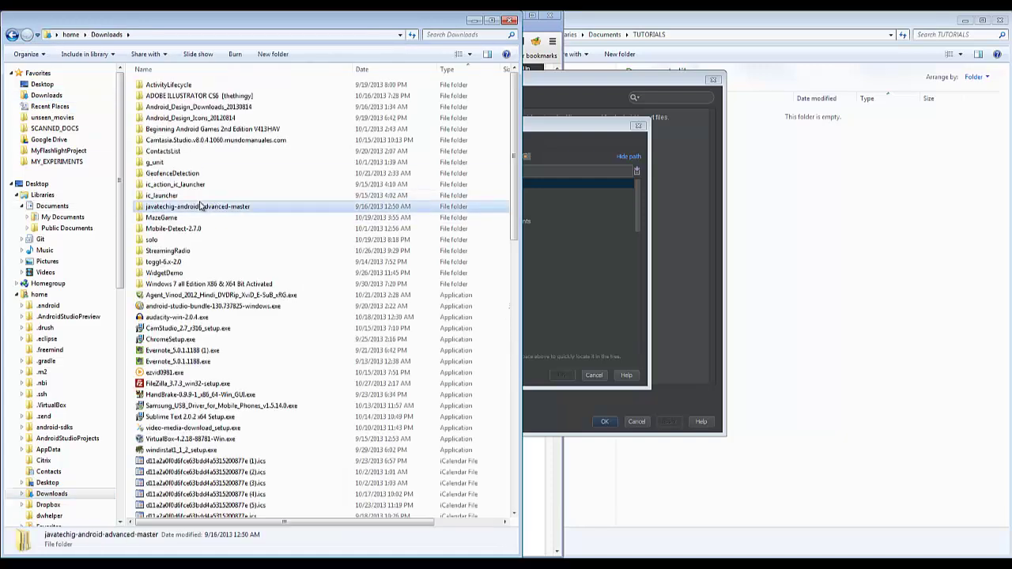
left_click(317, 36)
key("ctrl+c")
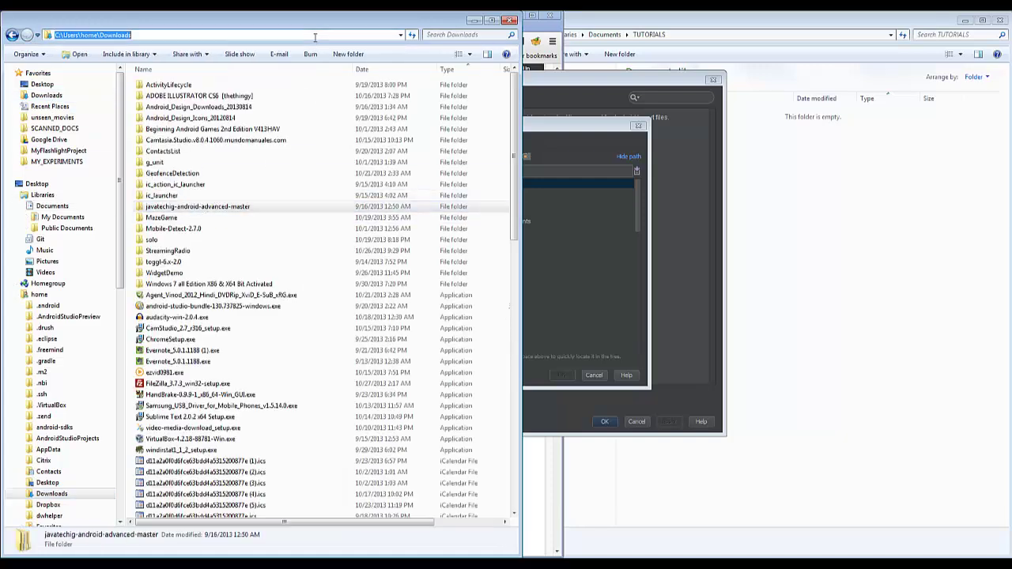
Close the Explorer window and point the plugin file chooser to C:\Users\home\Downloads
left_click(511, 22)
left_click(547, 127)
left_click_drag(448, 171, 428, 172)
key("ctrl+v")
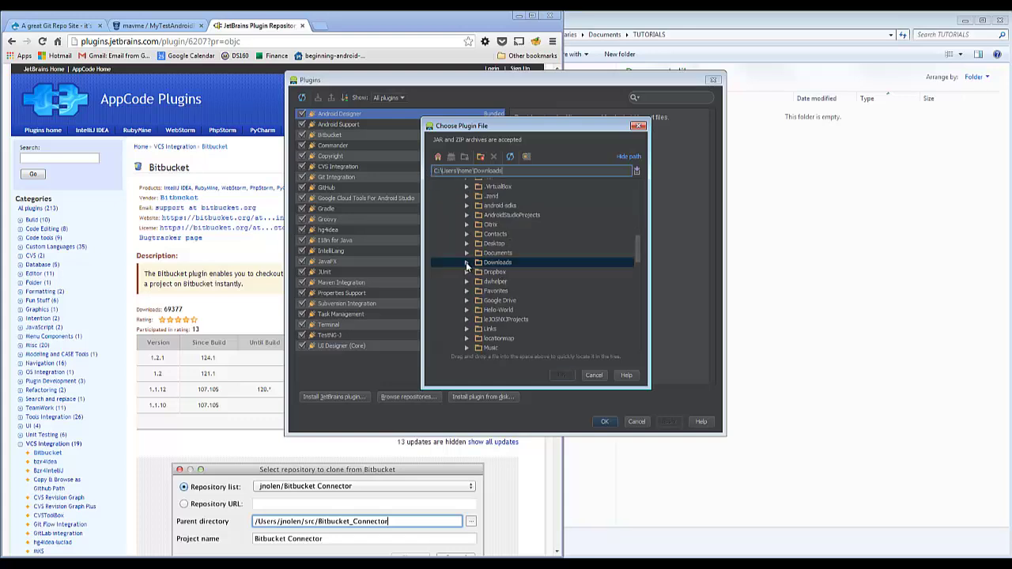
Select bitbucket.zip in the Downloads folder without installing it, and return to Android Studio's Quick Start list
left_click(467, 263)
scroll(522, 273, "down", 4)
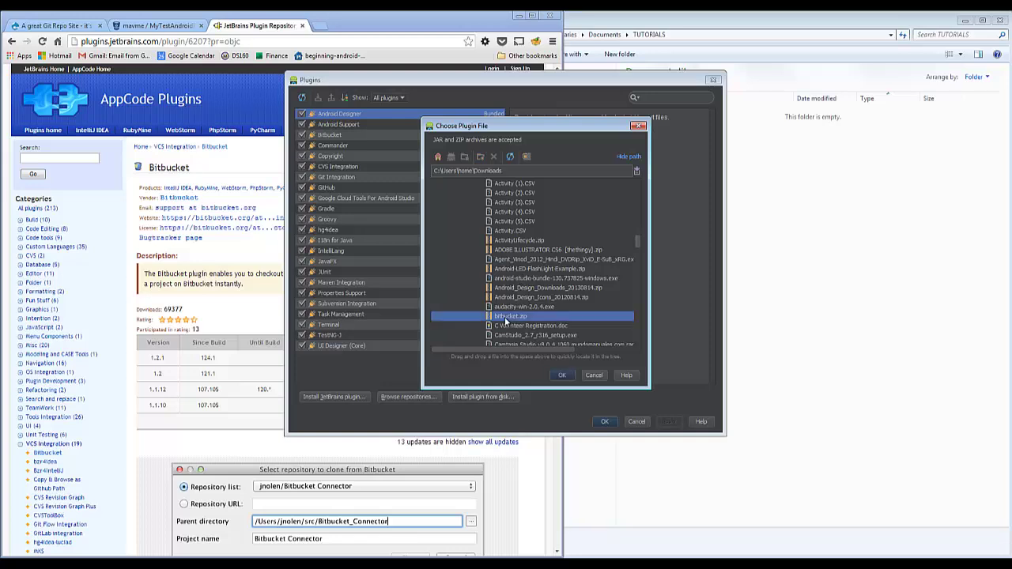
left_click(506, 317)
left_click(590, 375)
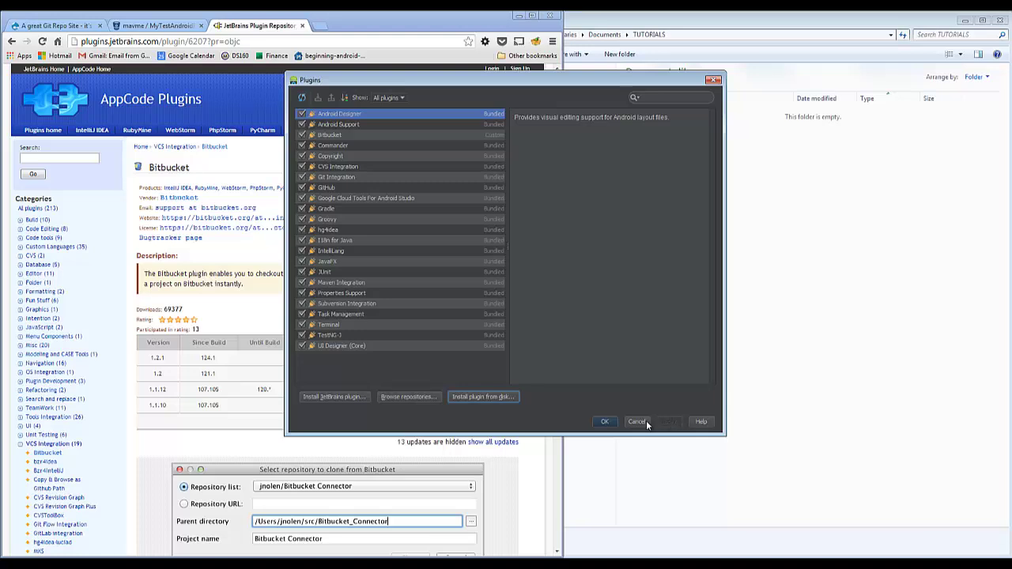
left_click(606, 422)
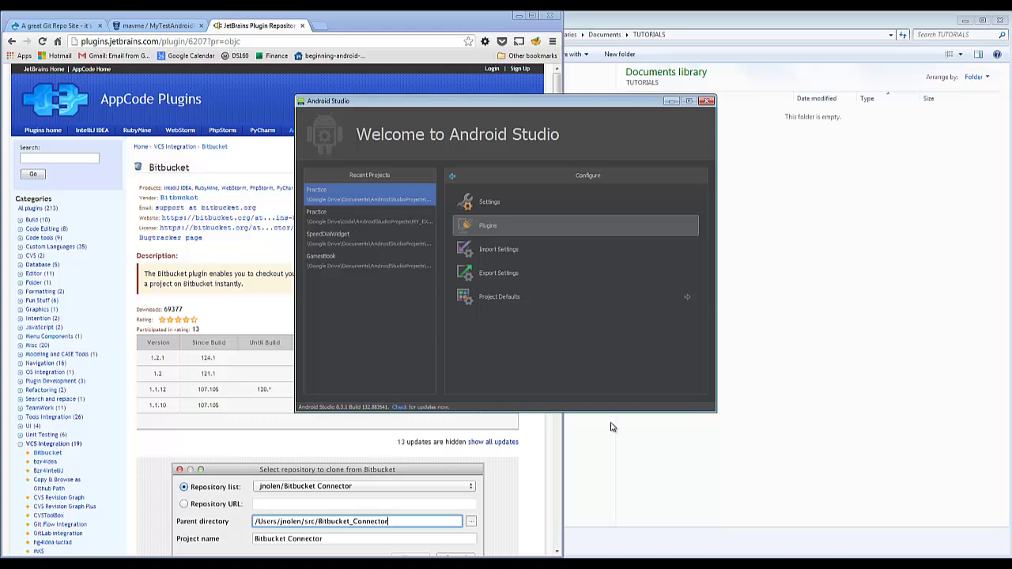
left_click(452, 175)
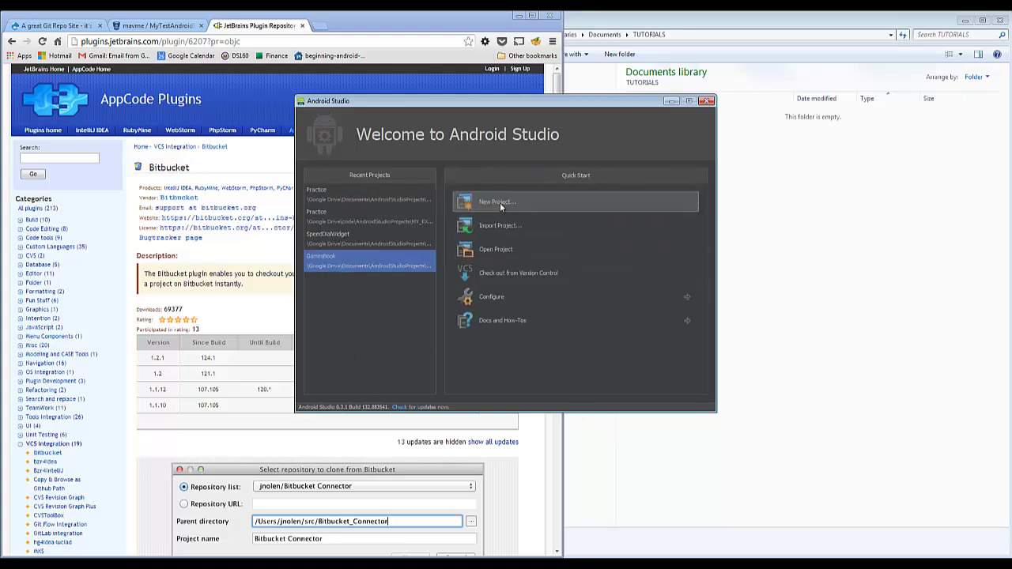
Start a new Android Studio project and set its package name to com.hello.myapplication
left_click(500, 203)
left_click(712, 38)
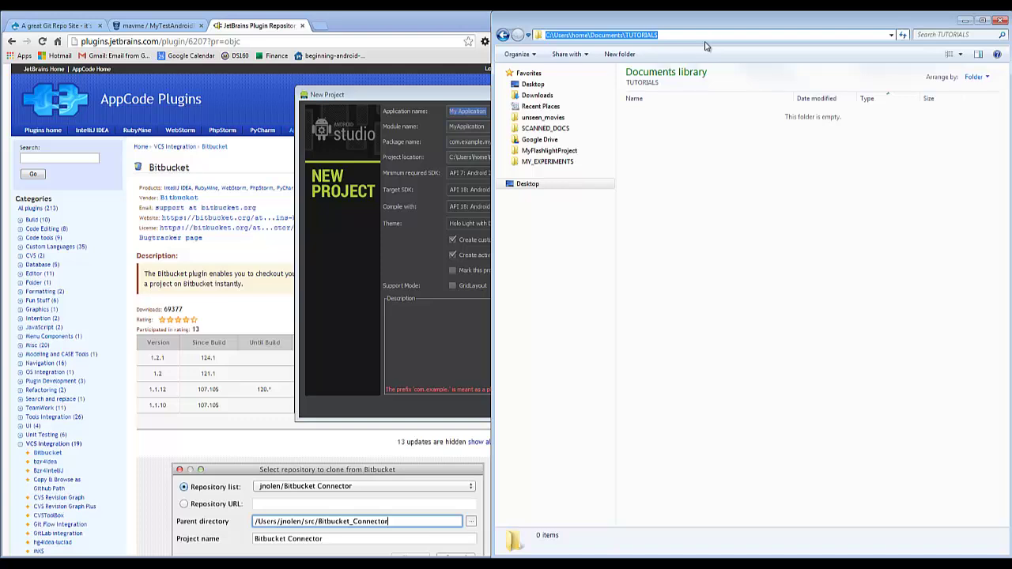
left_click(455, 95)
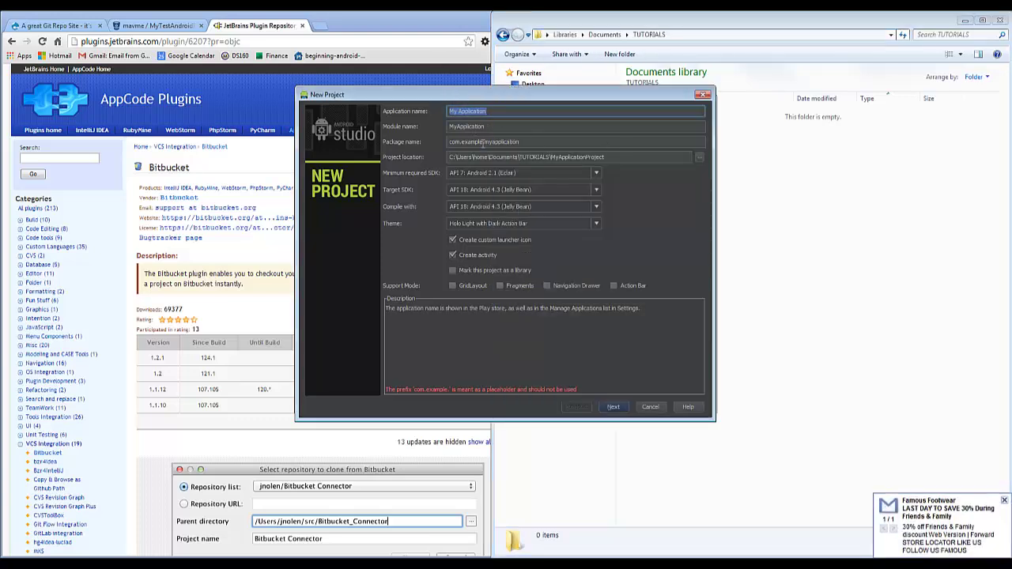
left_click_drag(483, 141, 468, 141)
type("hello")
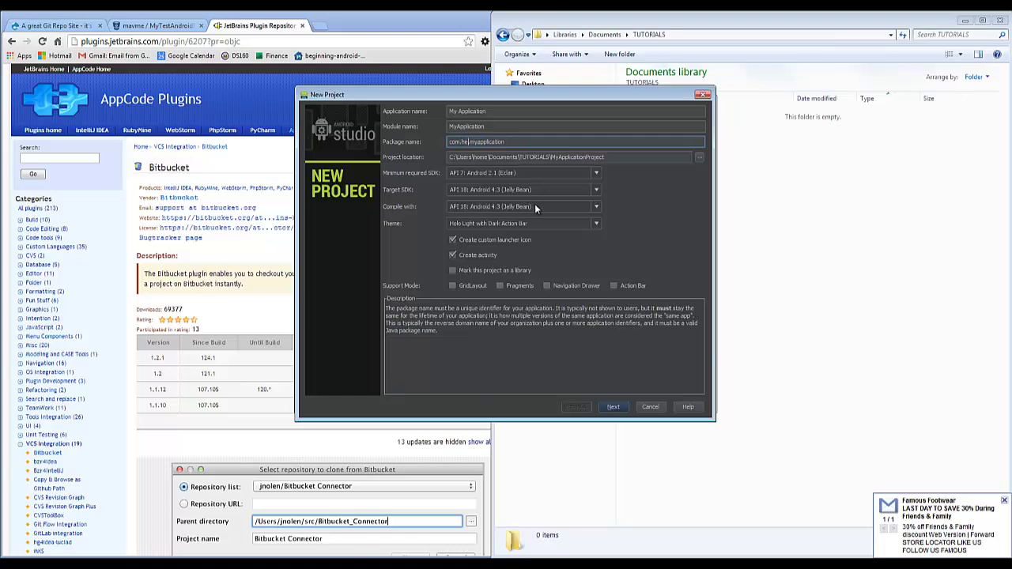
Create the project with the default blank MainActivity settings and open the MainActivity class from the java source folder
left_click(616, 407)
left_click(614, 408)
left_click(613, 408)
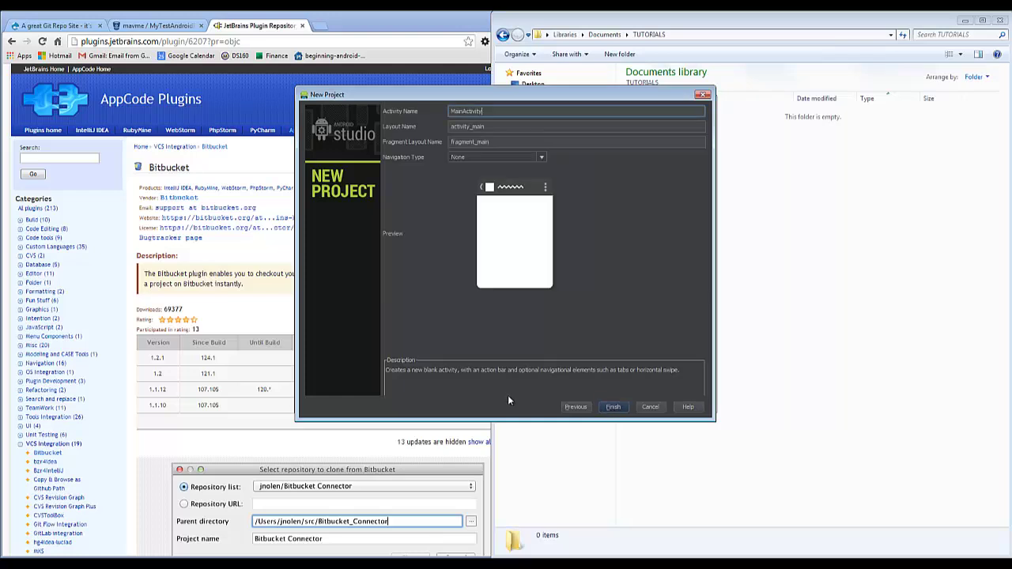
left_click(613, 407)
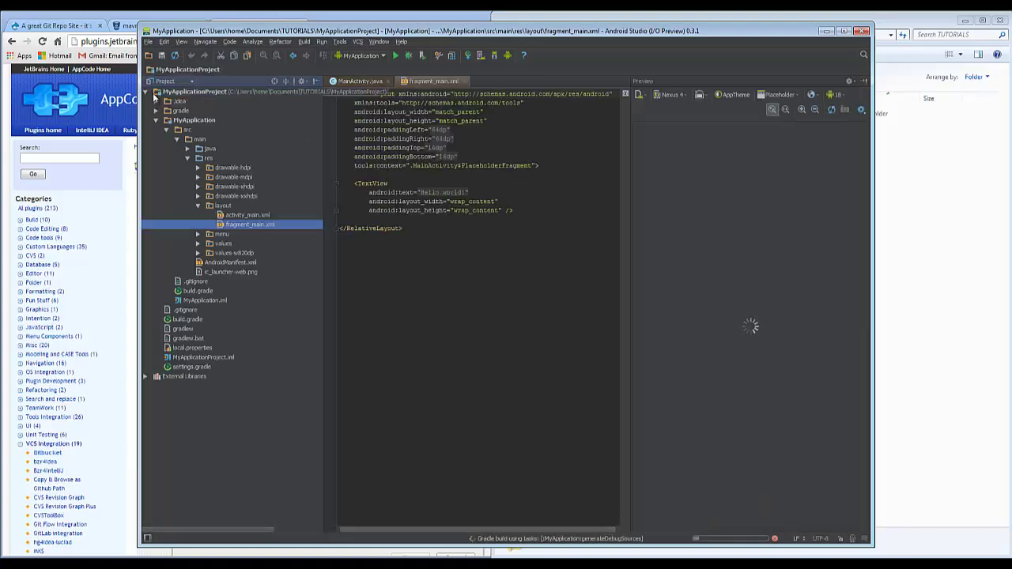
left_click(188, 148)
double_click(253, 165)
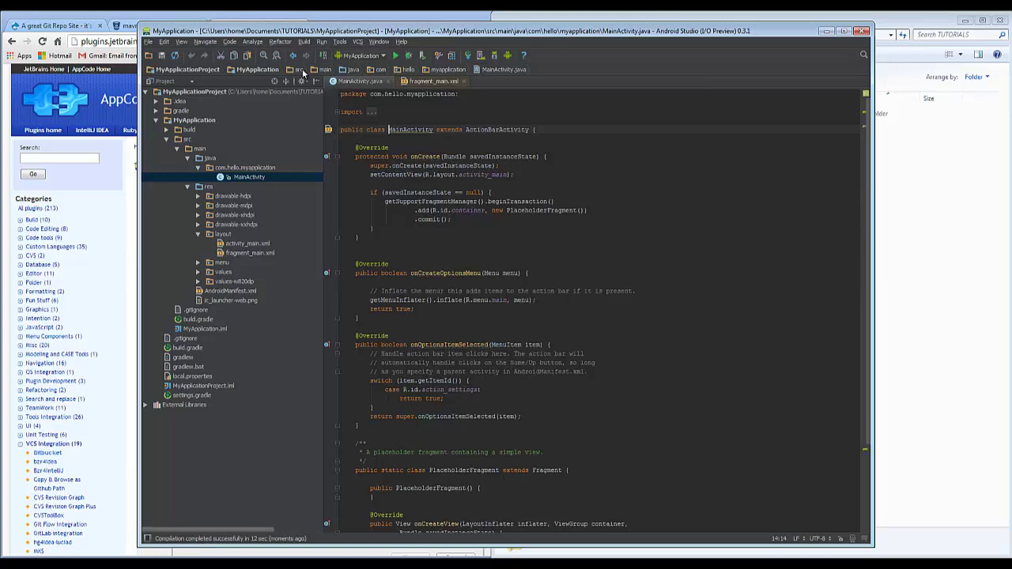
Create a Git repository for the project in C:\Users\home\Documents\TUTORIALS\MyApplicationProject
left_click(340, 42)
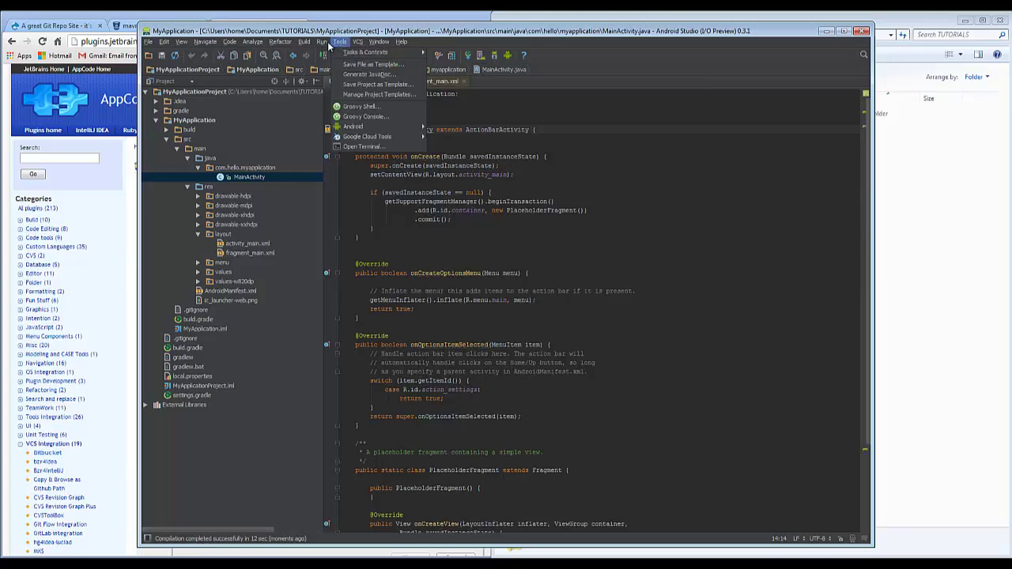
mouse_move(356, 44)
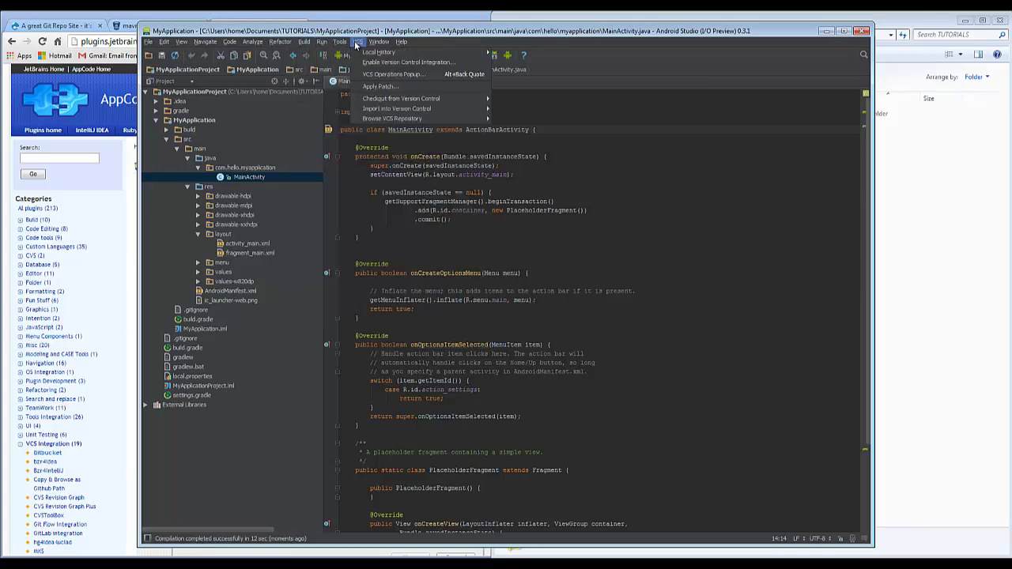
mouse_move(383, 110)
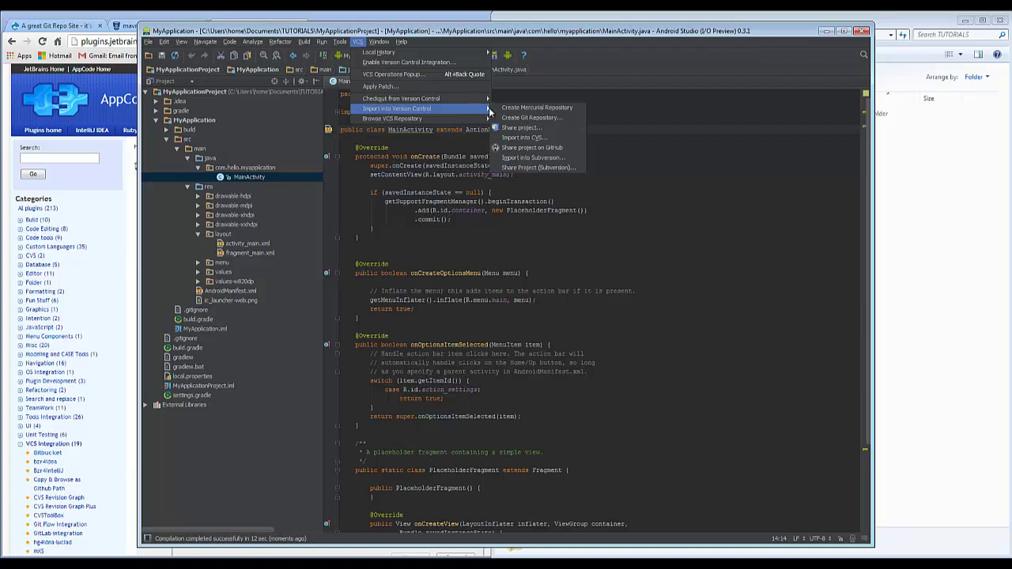
left_click(534, 119)
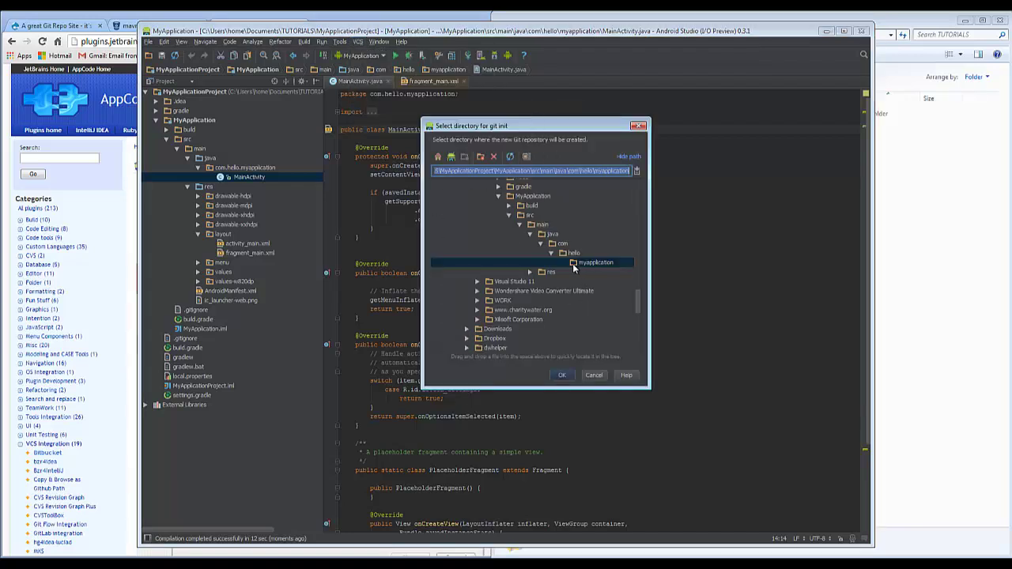
left_click(532, 196)
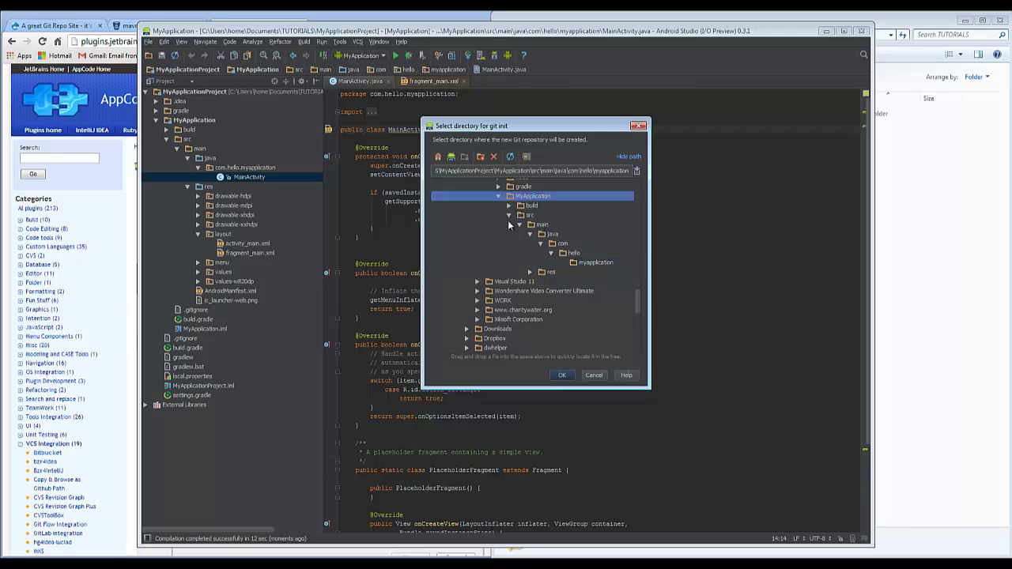
scroll(555, 261, "up", 2)
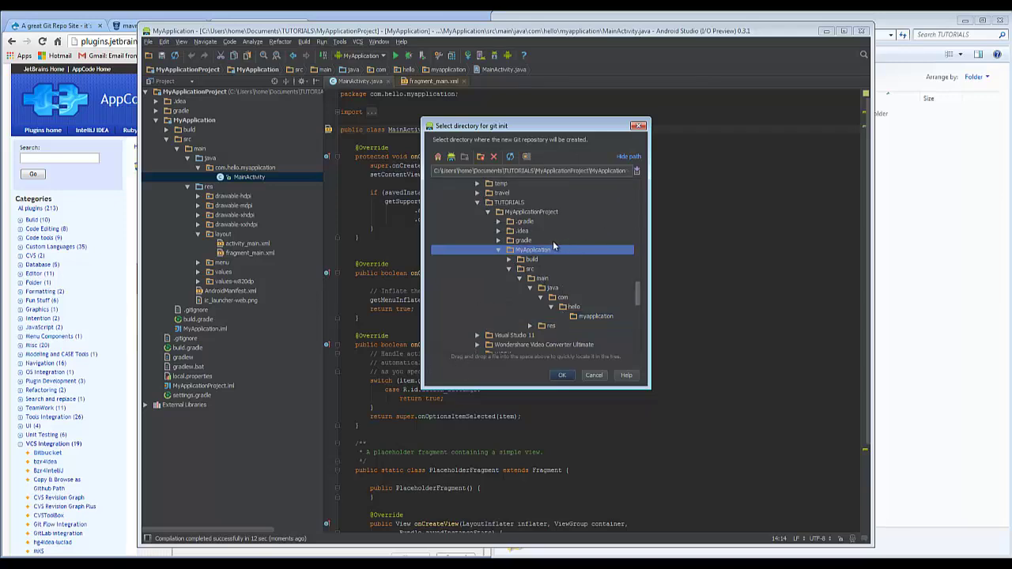
left_click(522, 212)
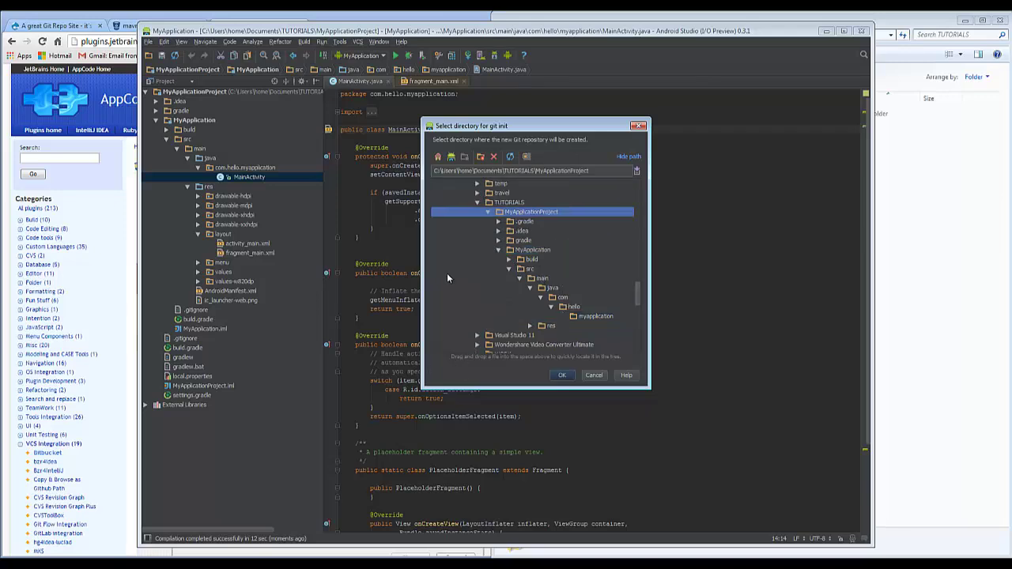
left_click(563, 375)
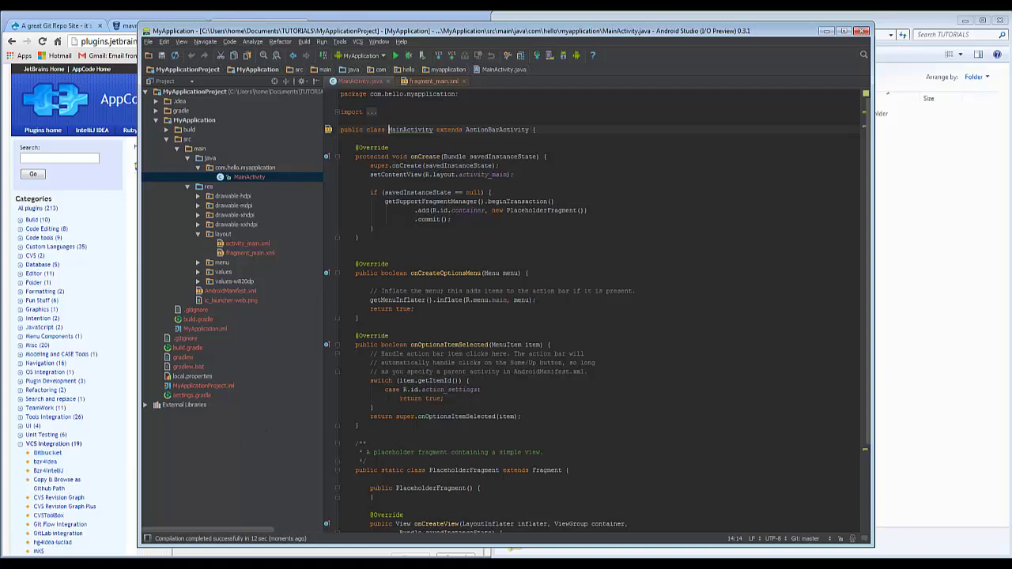
Open Git Bash, change to the c: drive and move the Android Studio window slightly out of the way
left_click(9, 544)
type("git")
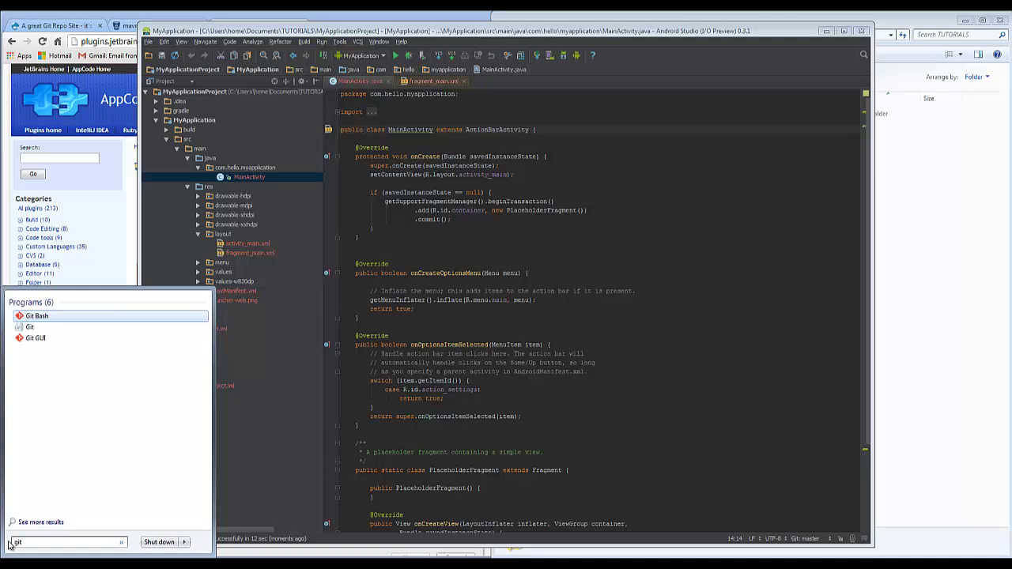
key("Return")
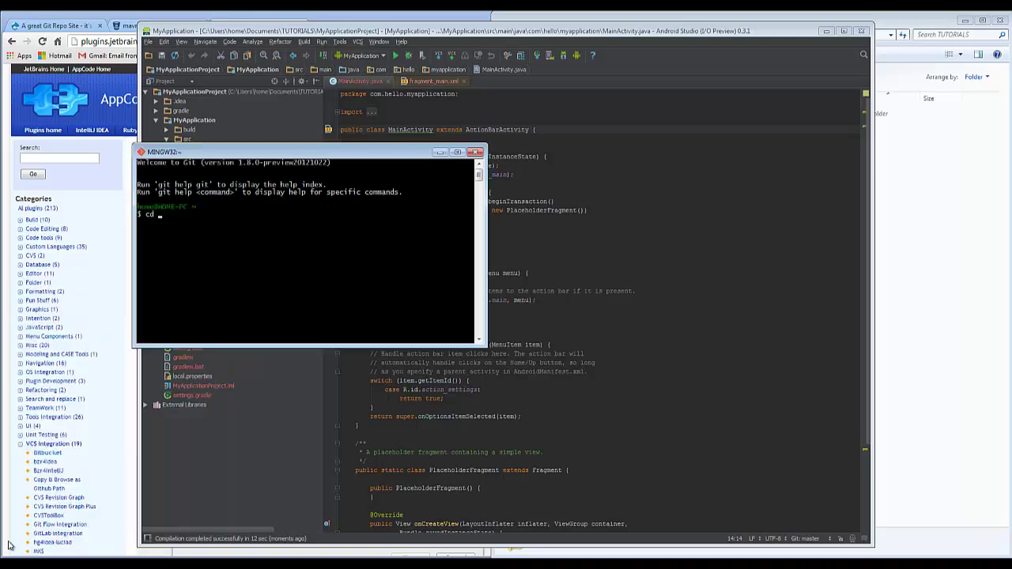
type("cd c:")
key("Return")
left_click_drag(599, 46, 611, 65)
left_click(360, 151)
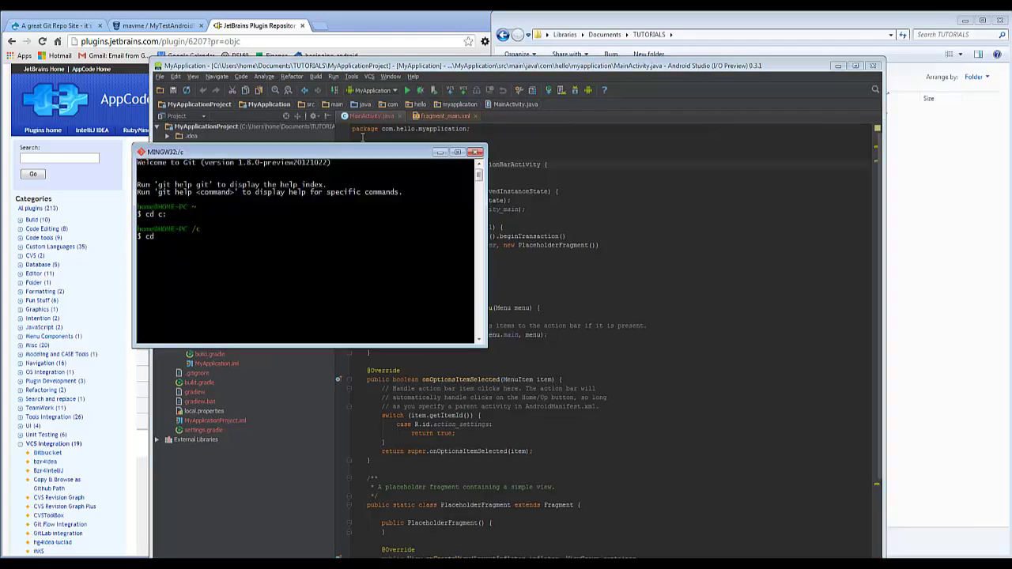
Change to Users/home/Documents/TUTORIALS/ in Git Bash, list its contents with ls -al and enter MyApplicationProject
type("cd Users/home/Doc")
key("Tab")
type("TUTO")
key("Tab")
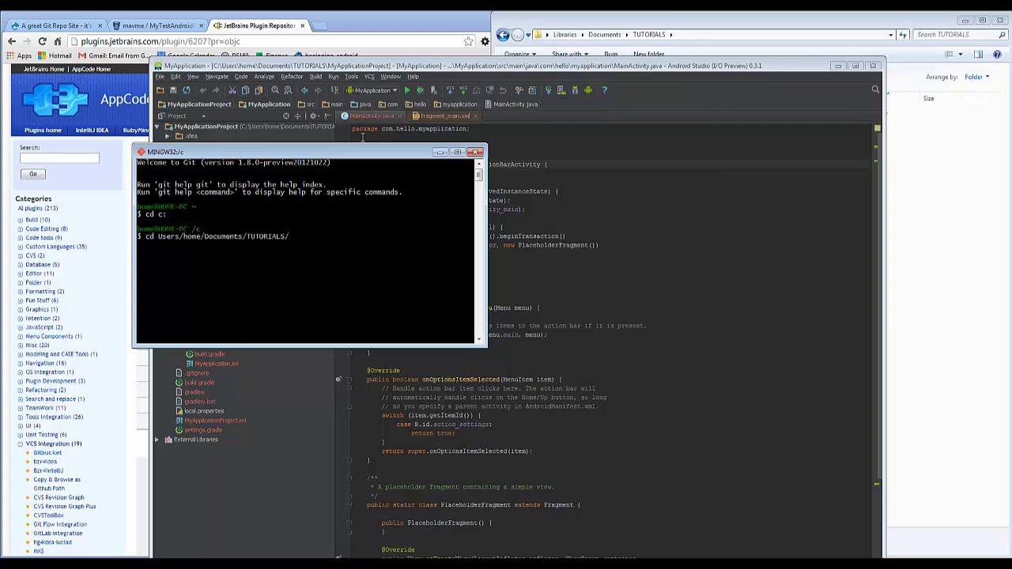
key("Return")
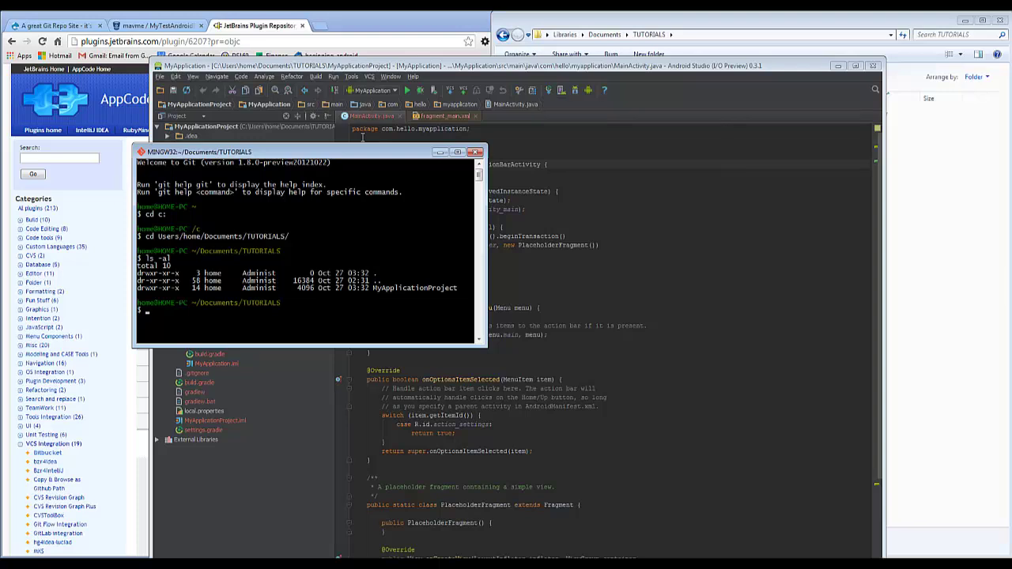
key("Tab")
key("Return")
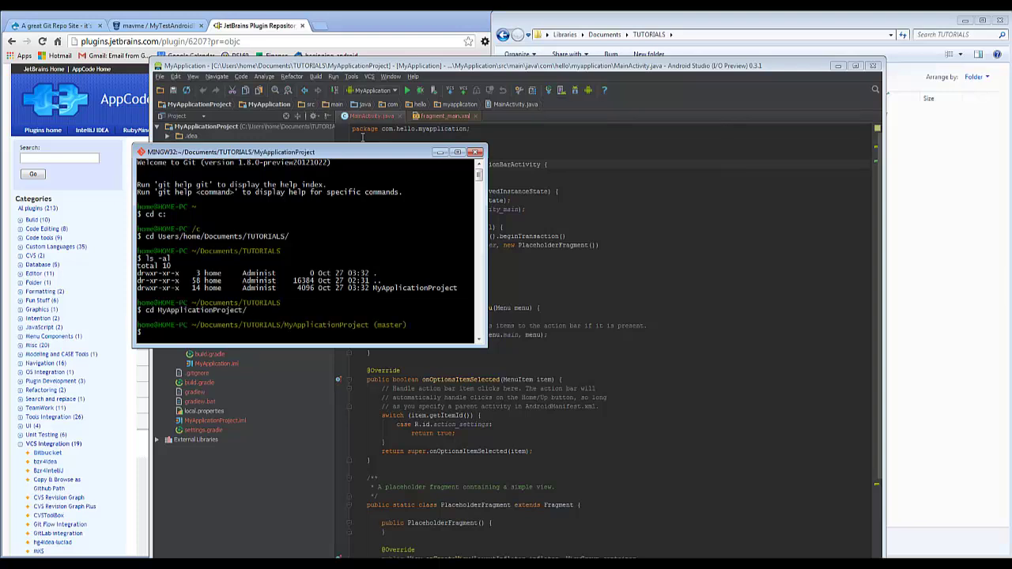
Check git status, stage all project files with git add . and commit them with the message "My first commit"
type("git status")
key("Return")
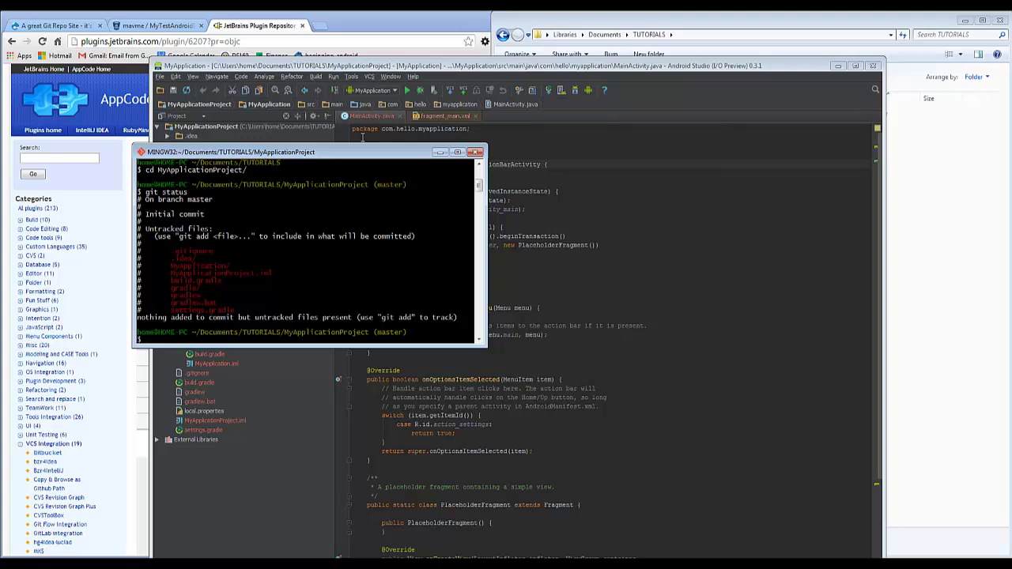
type("git add .")
key("Return")
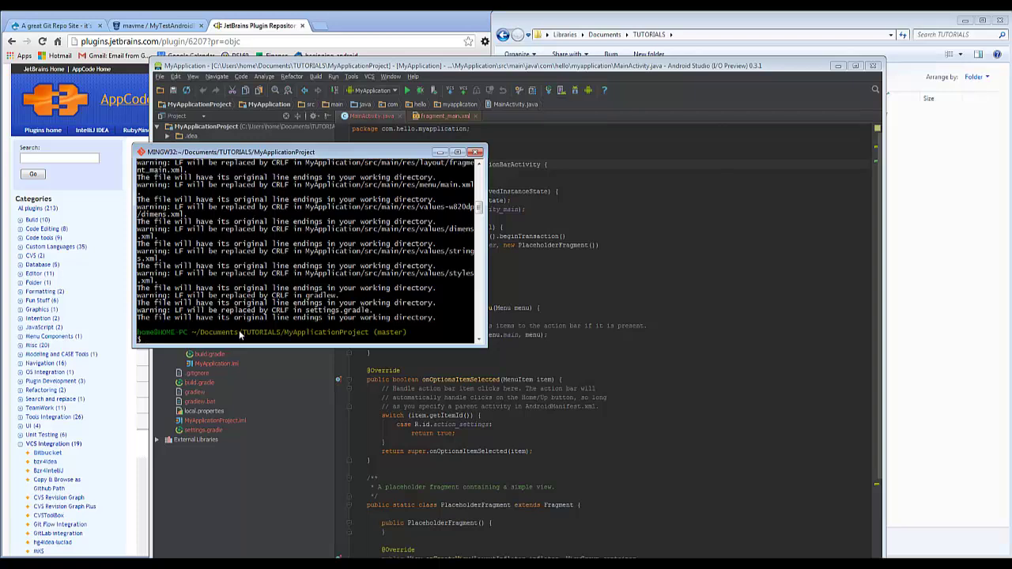
type("git commit -m \"My first commit")
key("Return")
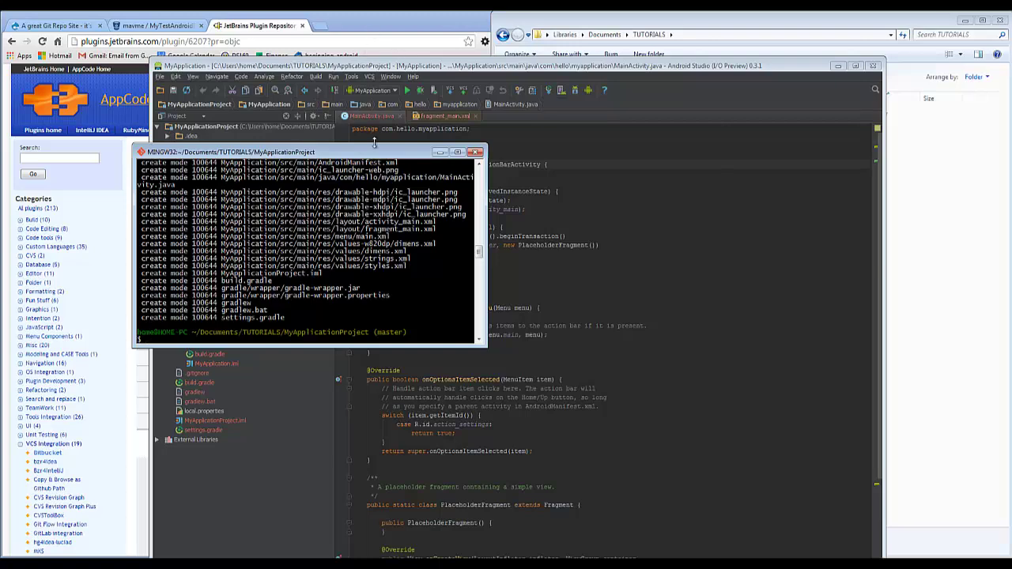
Minimize Android Studio and bring up the starting-from-scratch instructions for MyTestAndroidRepo on Bitbucket in the browser
left_click_drag(373, 154, 743, 122)
left_click_drag(708, 68, 757, 64)
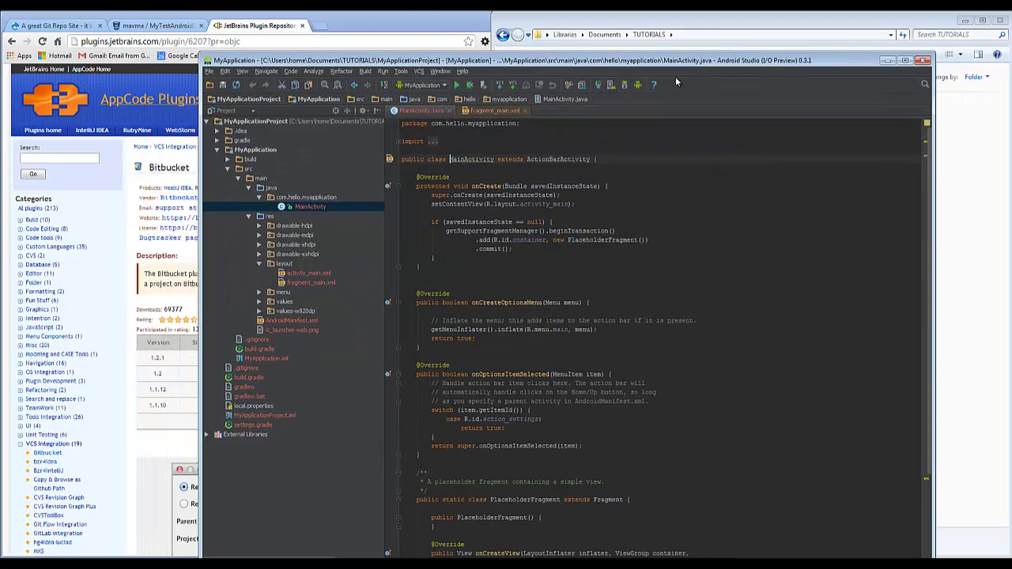
left_click(888, 61)
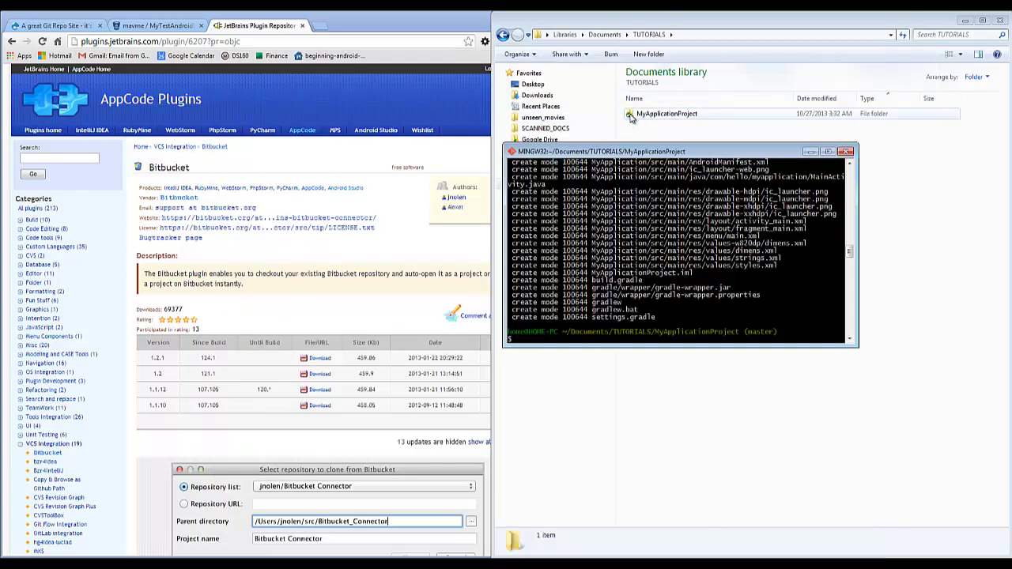
left_click(157, 30)
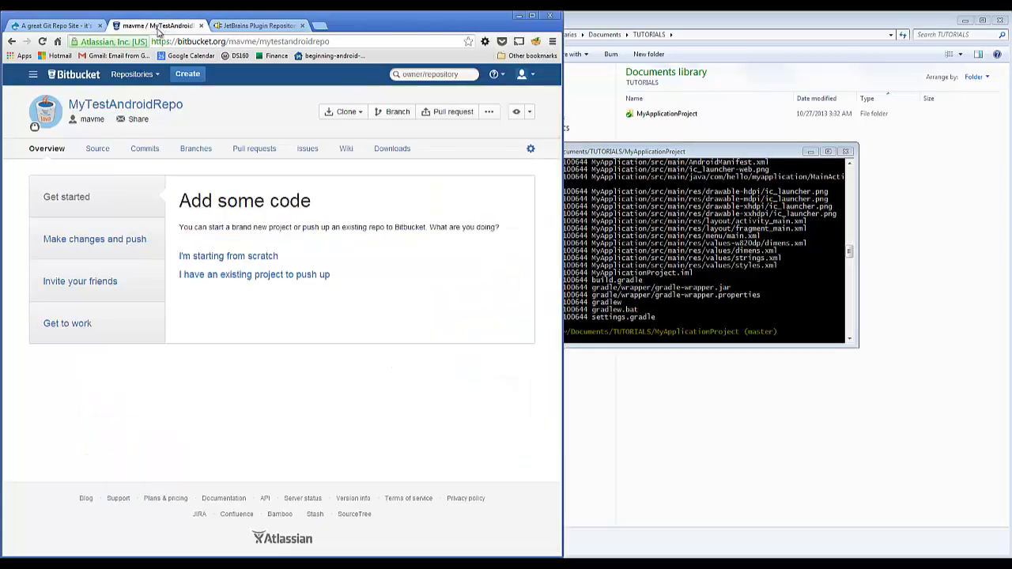
left_click(255, 277)
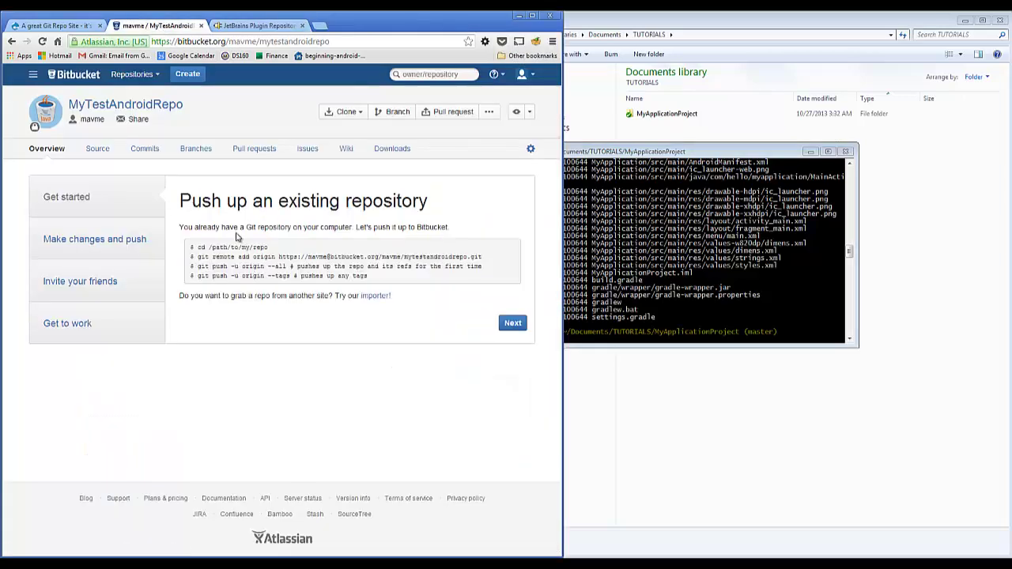
left_click(111, 204)
left_click(253, 261)
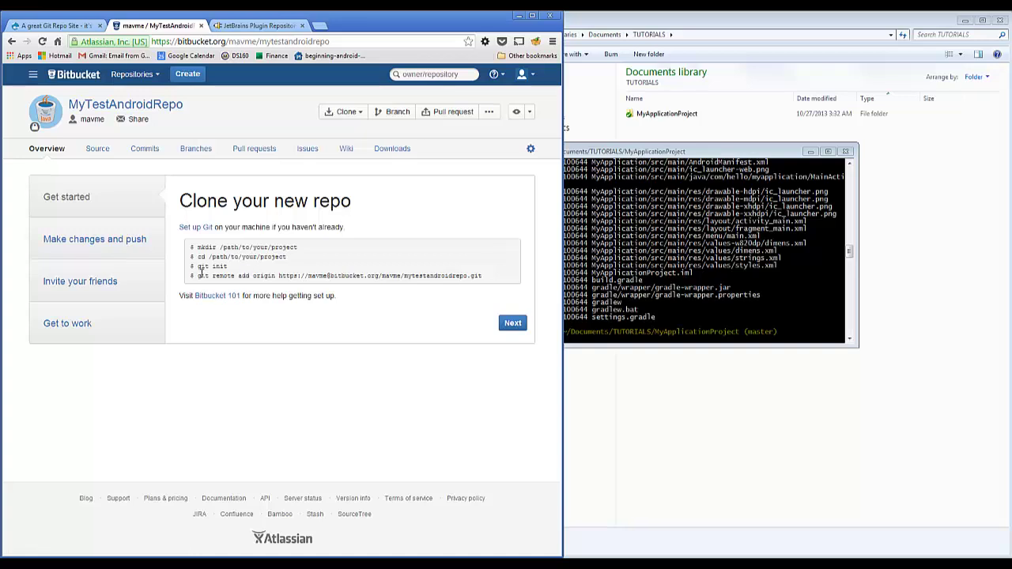
Copy the git remote add origin command from the Bitbucket instructions and run it in Git Bash
left_click_drag(198, 276, 483, 276)
right_click(469, 284)
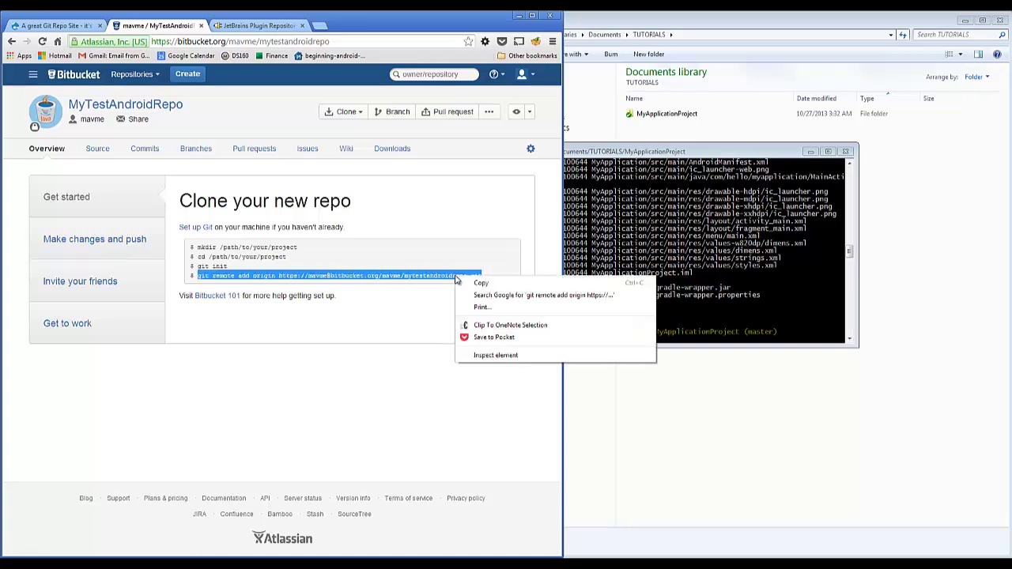
left_click(477, 283)
left_click(574, 345)
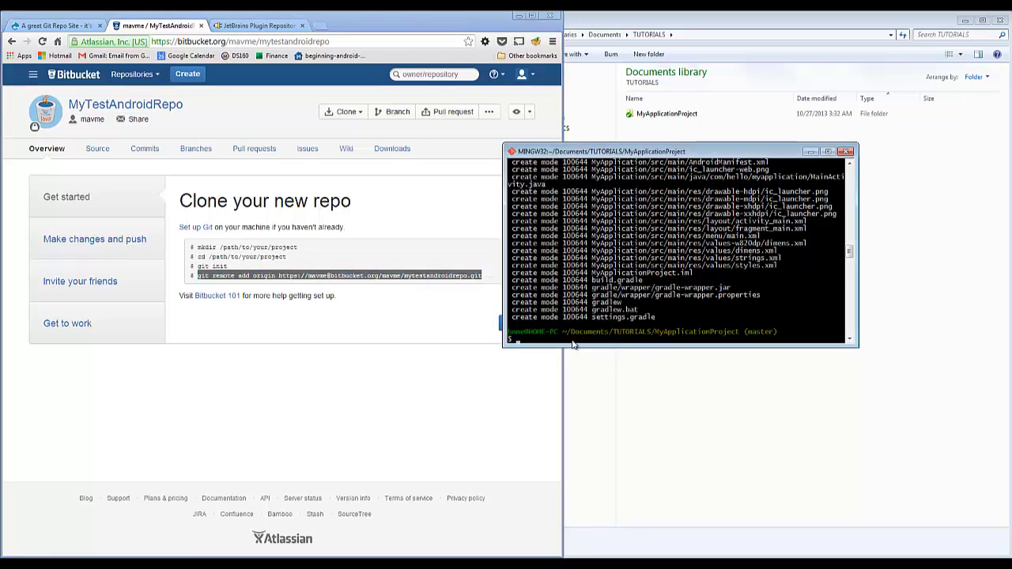
left_click(510, 151)
mouse_move(551, 243)
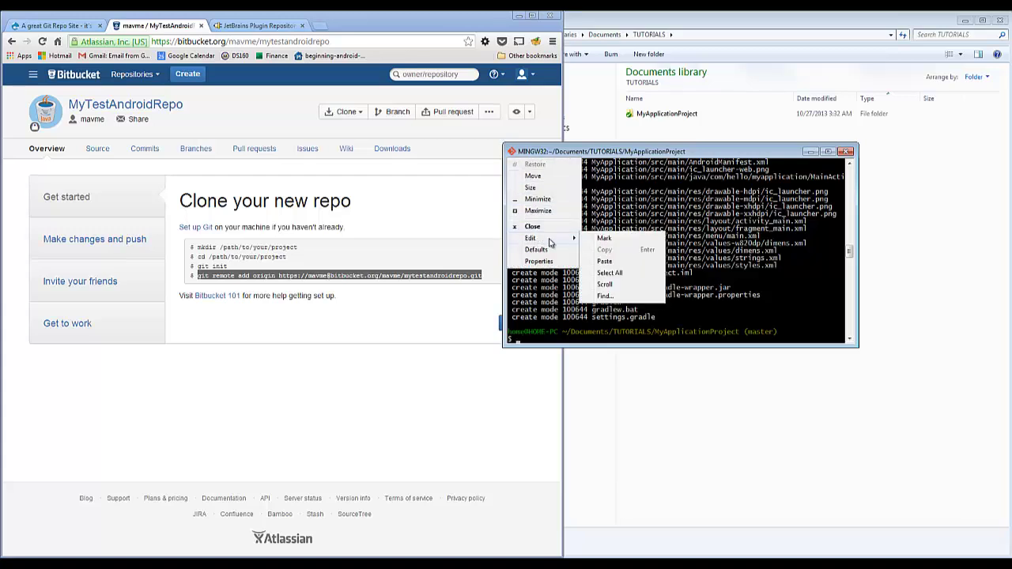
left_click(604, 261)
key("Return")
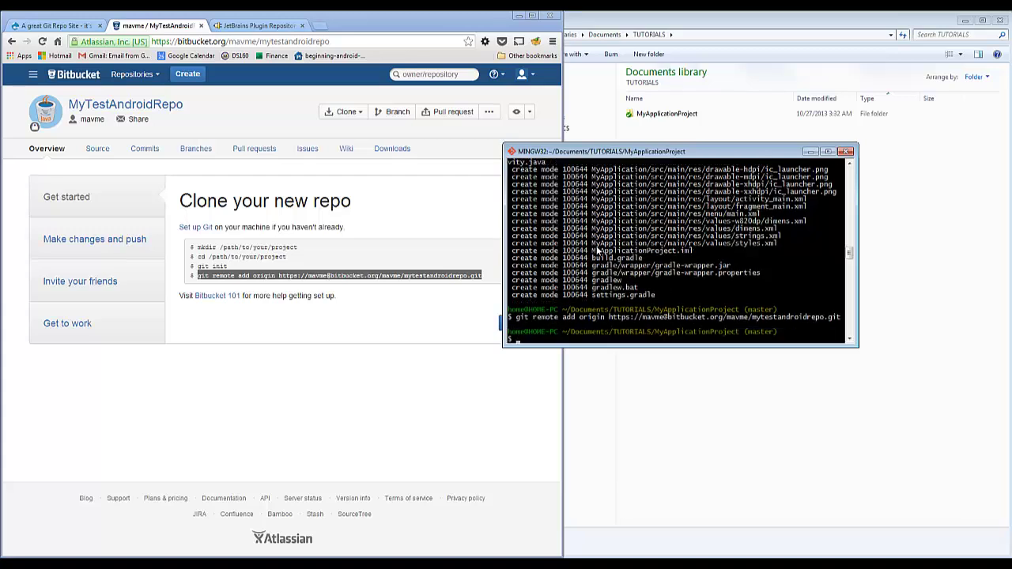
Check git status, then push the commit with git push -u origin master, entering the Bitbucket account password
type("git status")
key("Return")
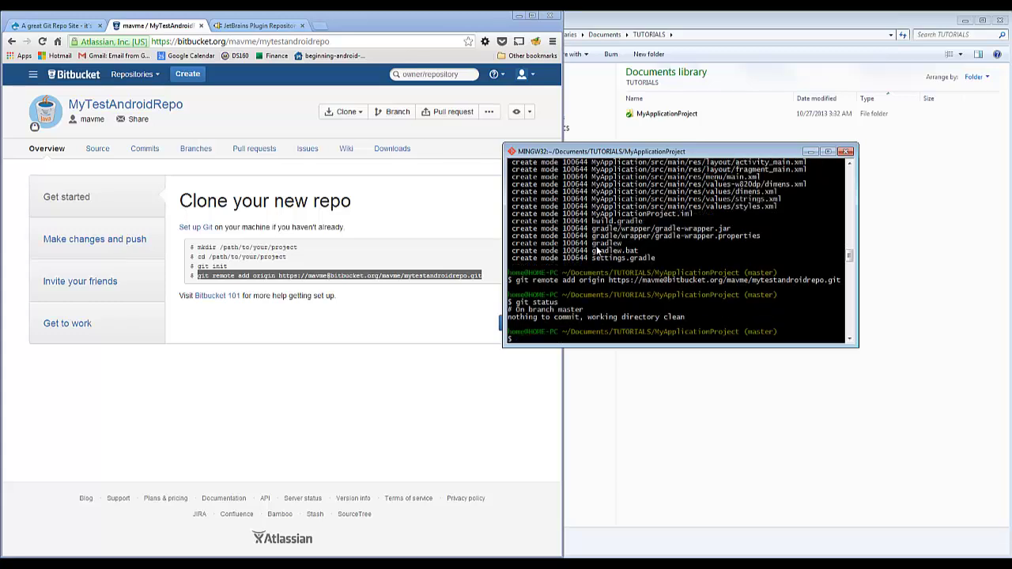
type("git push -u origin master")
key("Return")
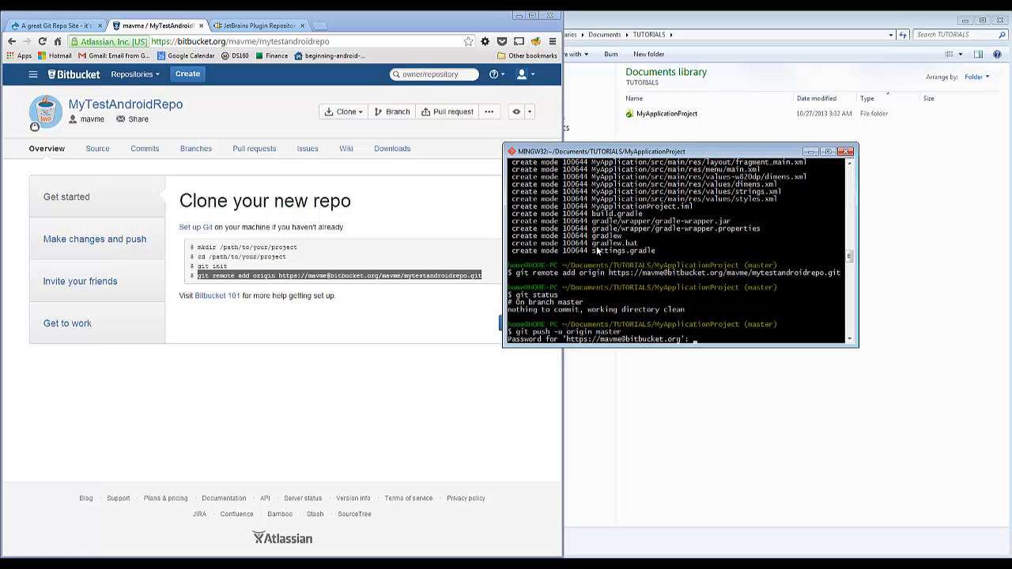
key("Return")
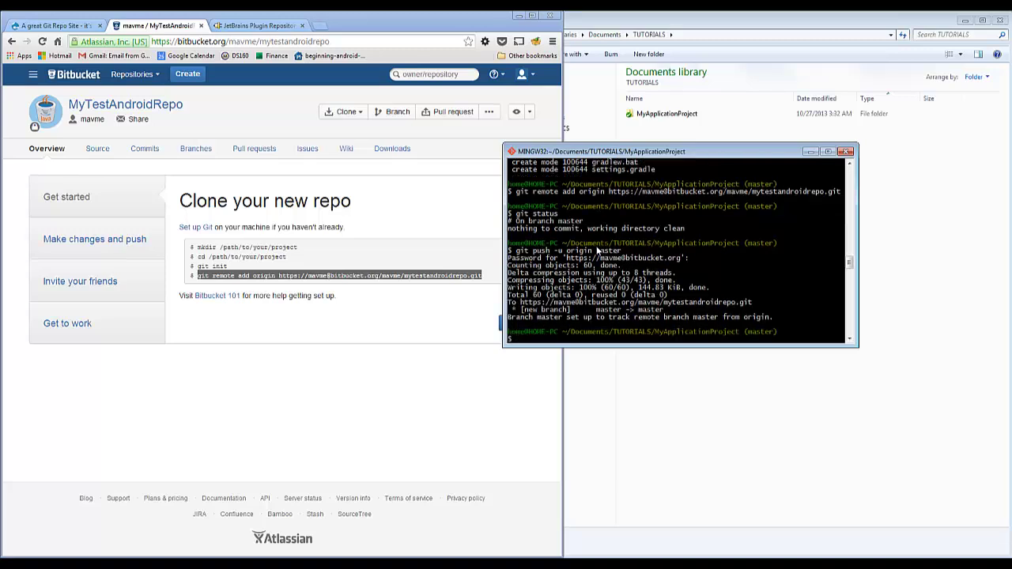
Switch to the browser, reload the MyTestAndroidRepo page on Bitbucket and check its commit list for the pushed commit
left_click_drag(591, 152, 105, 156)
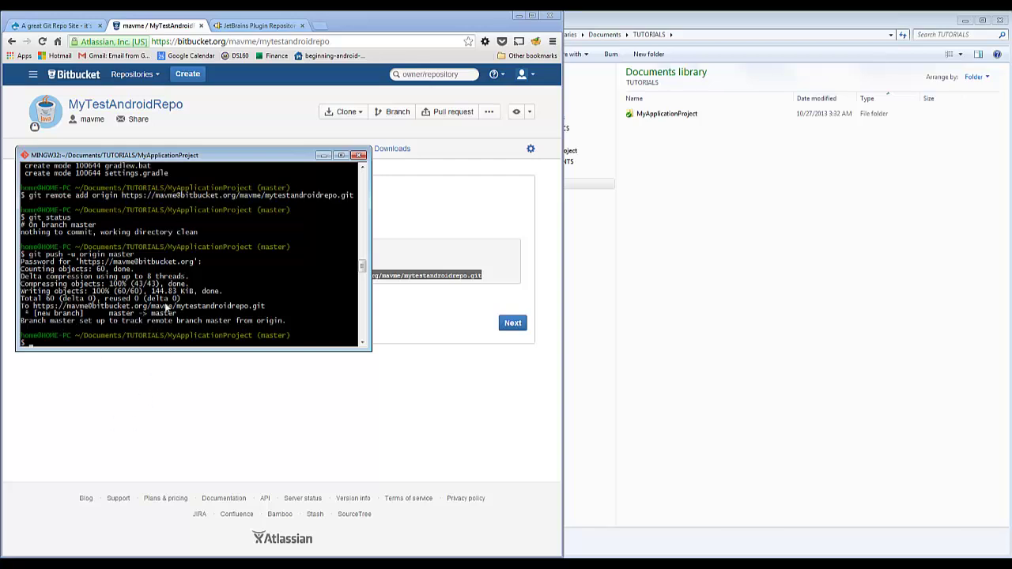
left_click(407, 244)
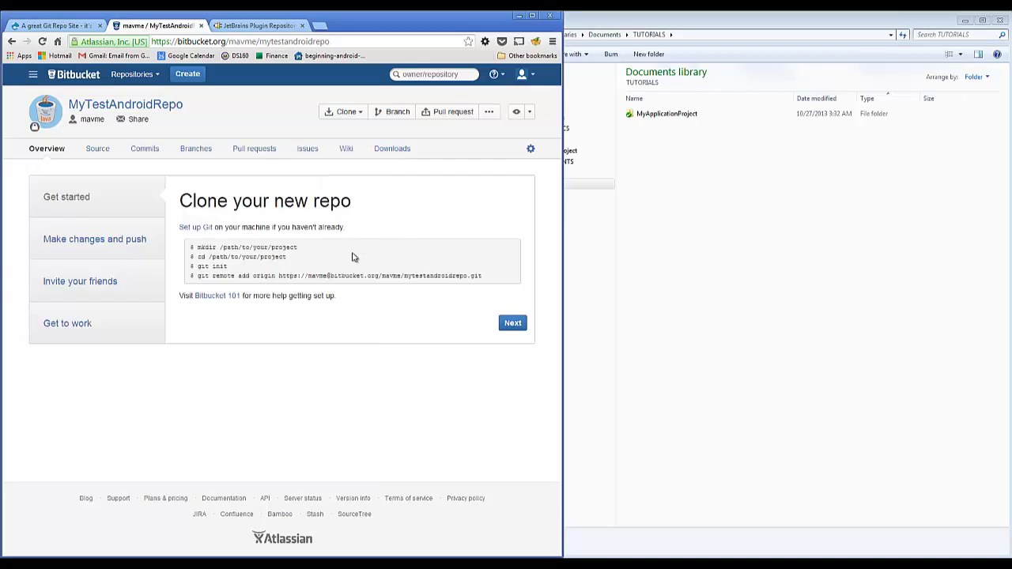
left_click(347, 40)
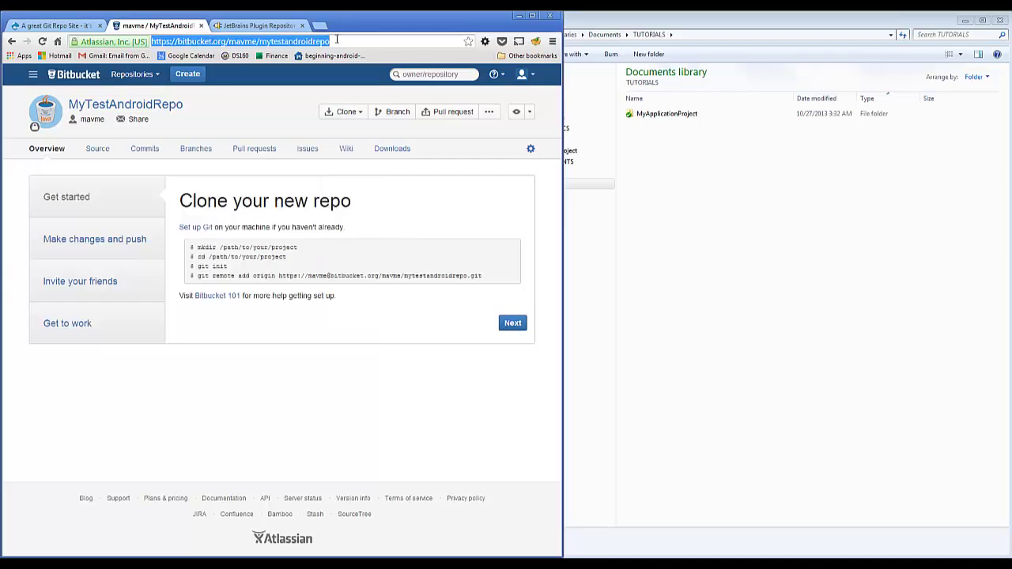
left_click(146, 148)
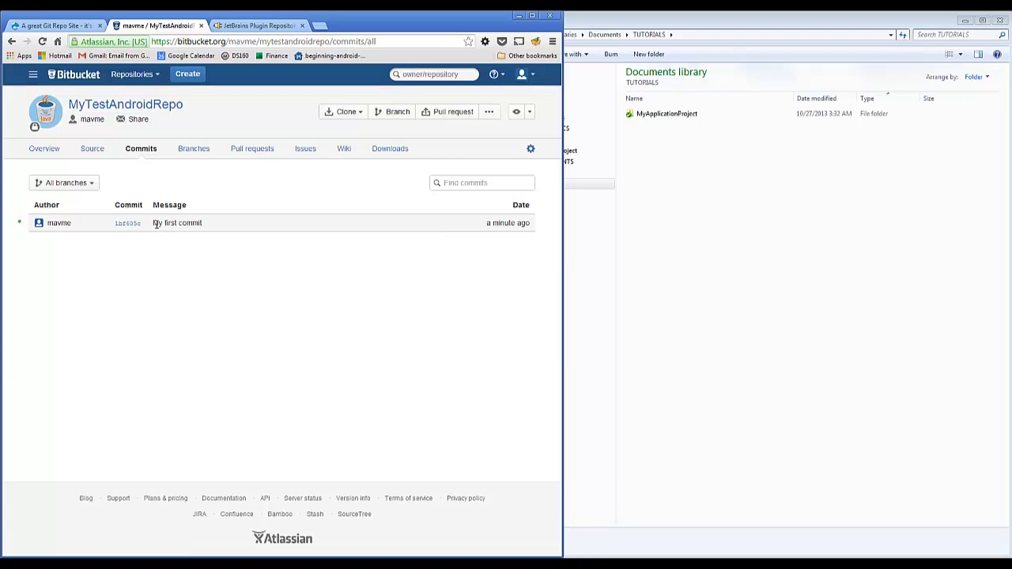
left_click_drag(154, 224, 213, 224)
left_click(276, 370)
Switch to Android Studio and close the MyApplication project
left_click(411, 563)
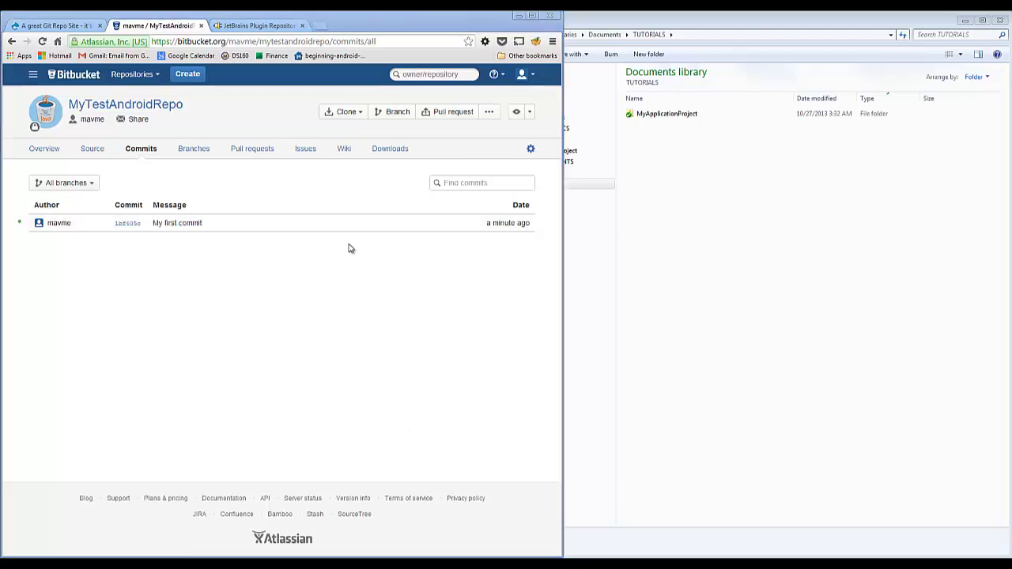
left_click(210, 72)
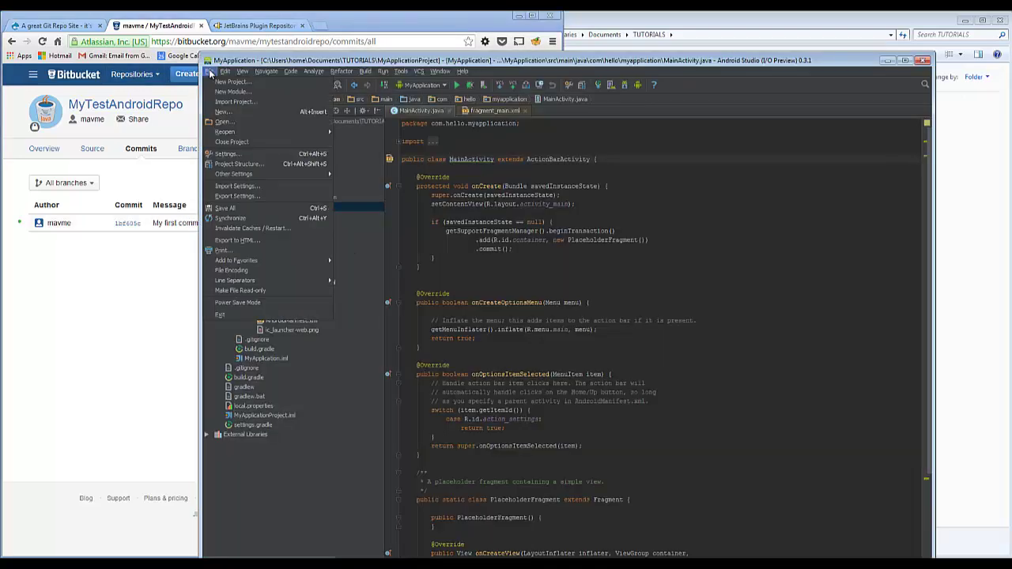
left_click(232, 142)
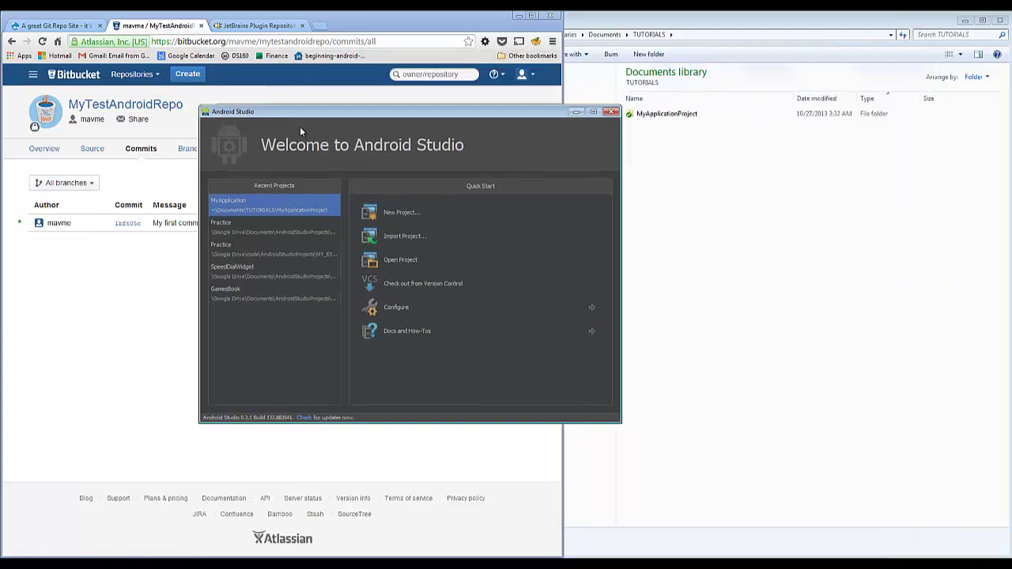
Delete the local MyApplicationProject folder from TUTORIALS in Windows Explorer, closing Android Studio to release the folder
left_click(693, 29)
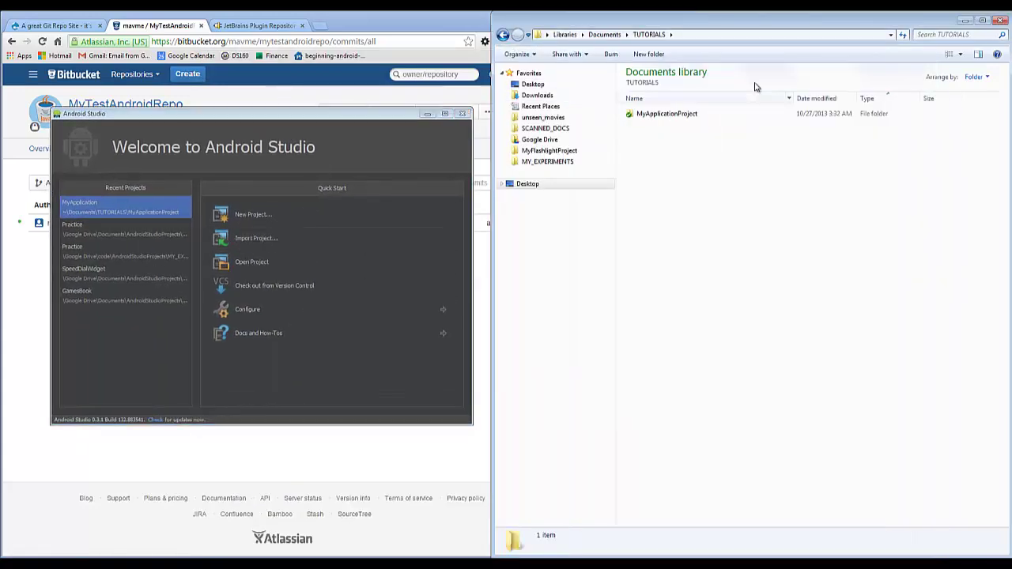
left_click(635, 119)
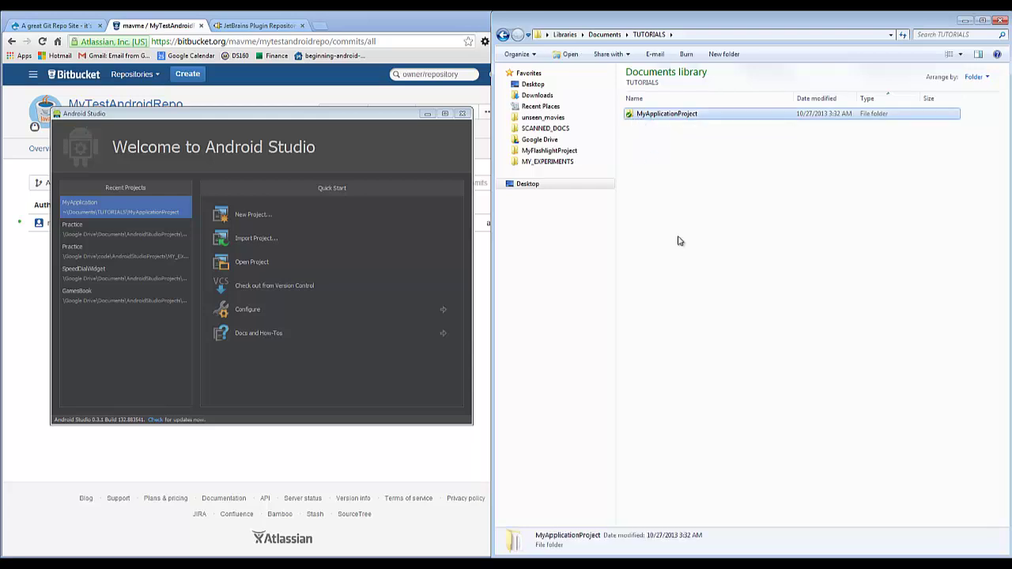
key("Delete")
key("Return")
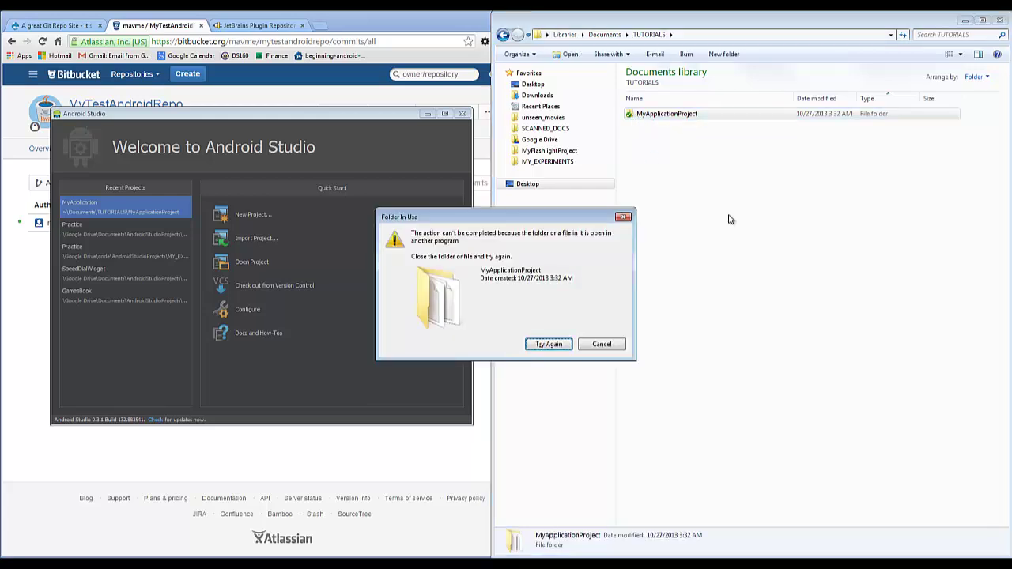
left_click(464, 114)
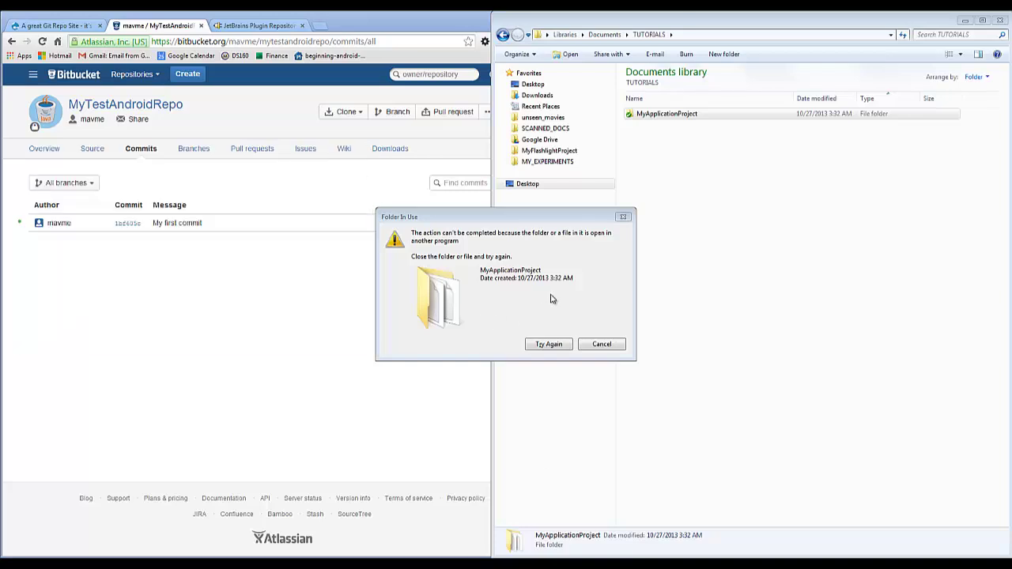
left_click(595, 293)
left_click(554, 345)
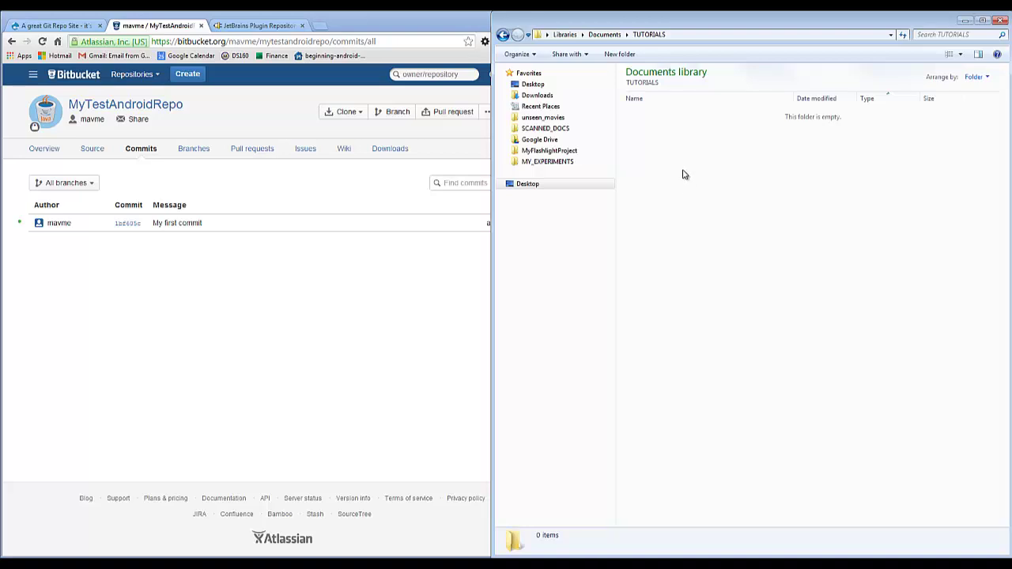
Relaunch Android Studio and start a checkout from version control with Bitbucket as the source
key("super")
type("Android")
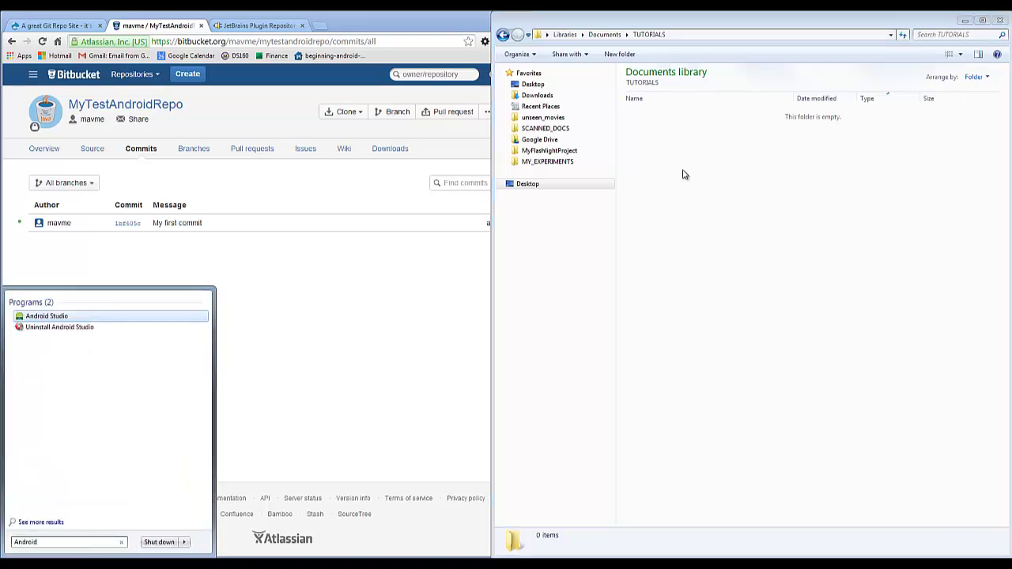
key("Return")
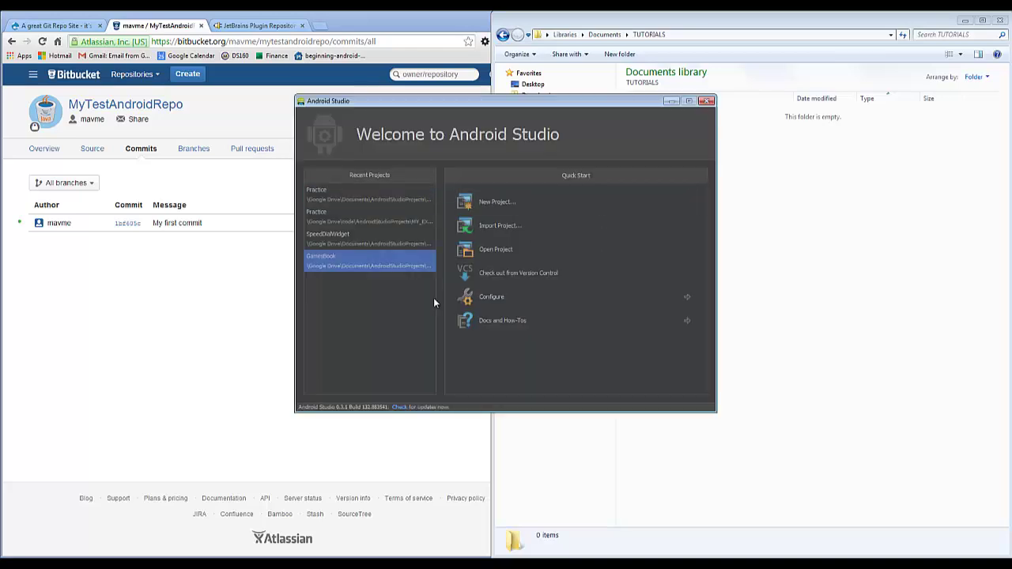
left_click_drag(377, 105, 271, 96)
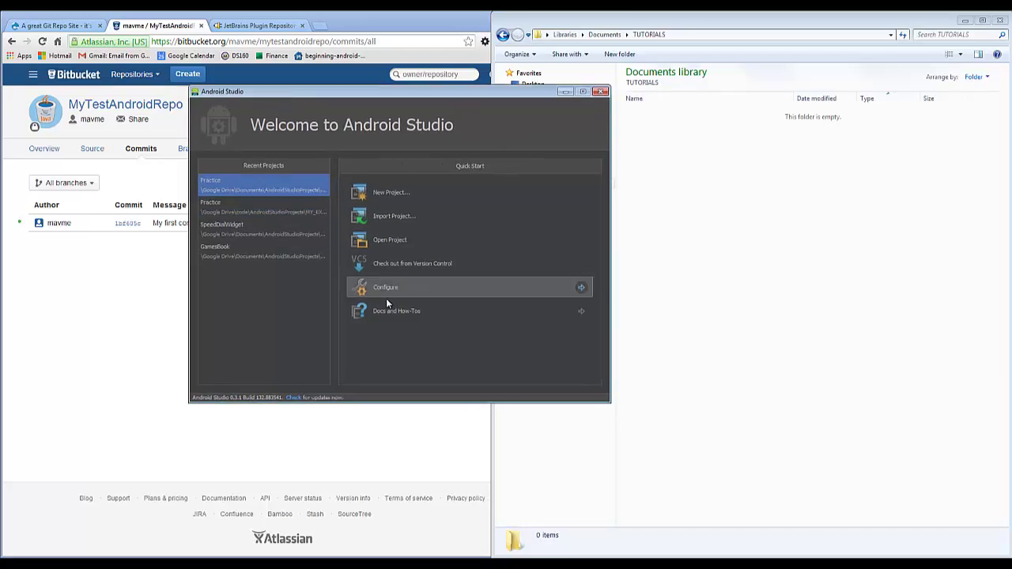
left_click(419, 263)
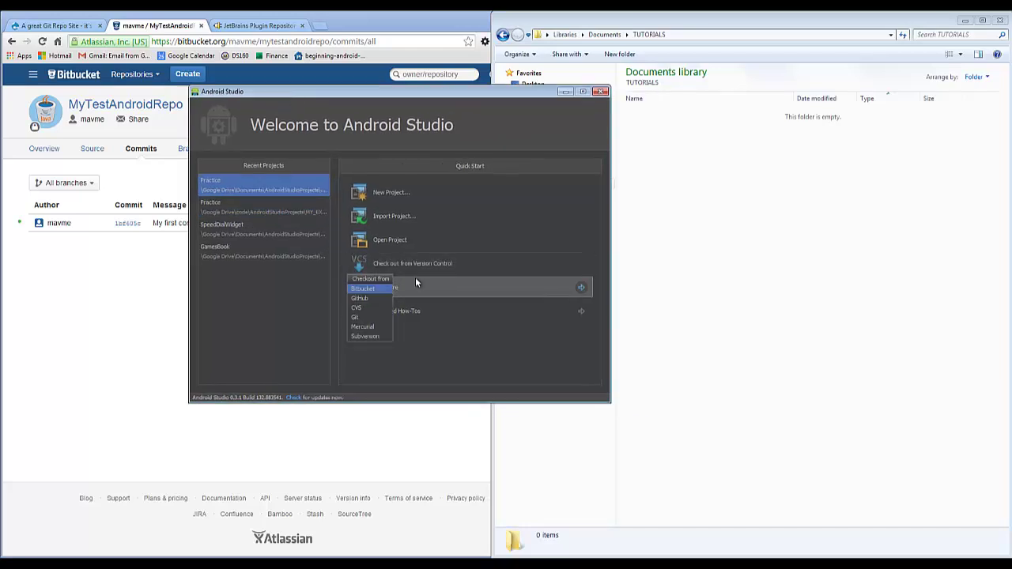
left_click(361, 289)
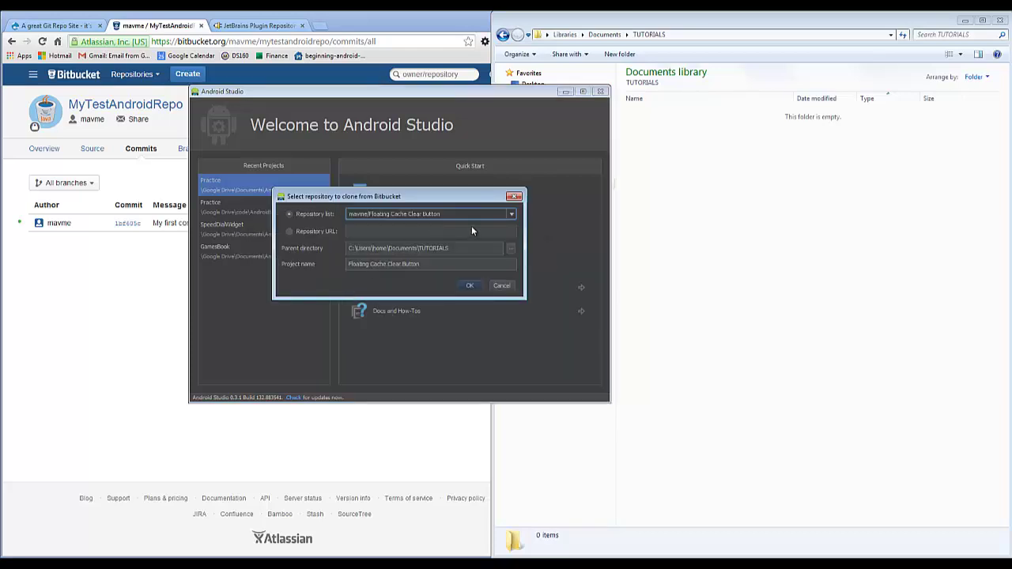
Clone MyTestAndroidRepo from the Bitbucket repository list into the TUTORIALS parent directory and open the checked-out project
left_click(495, 215)
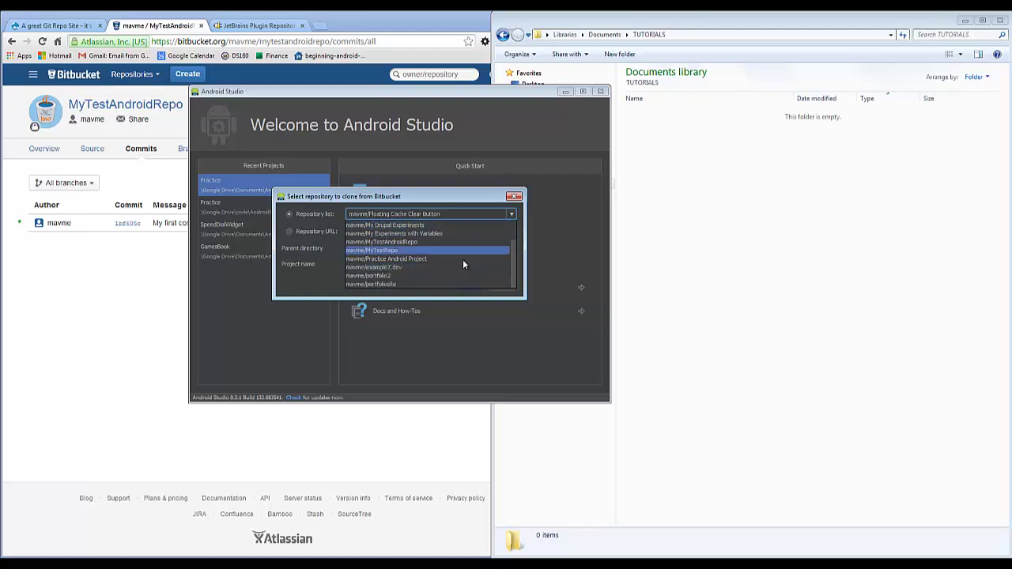
scroll(387, 251, "down", 1)
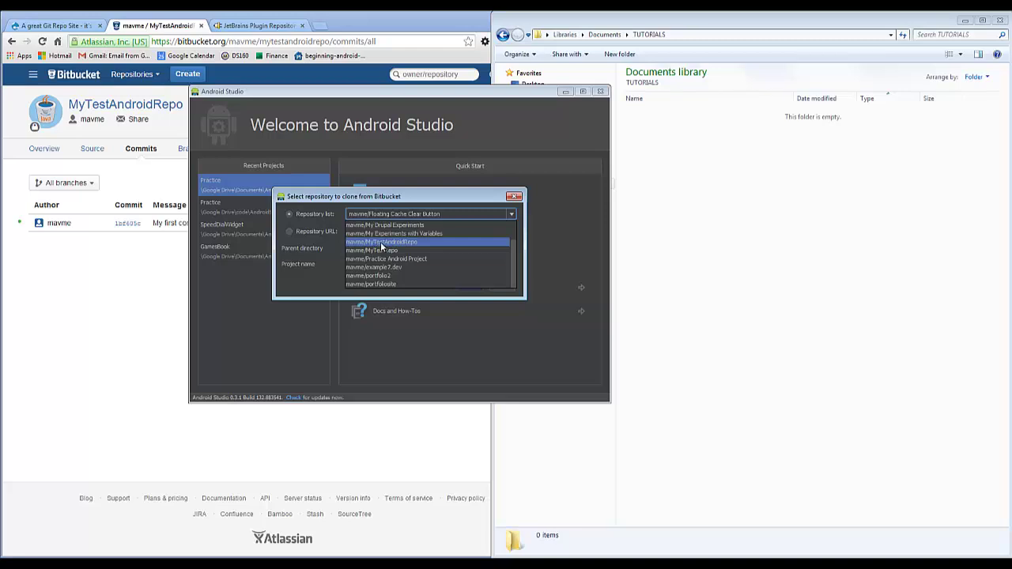
left_click(382, 242)
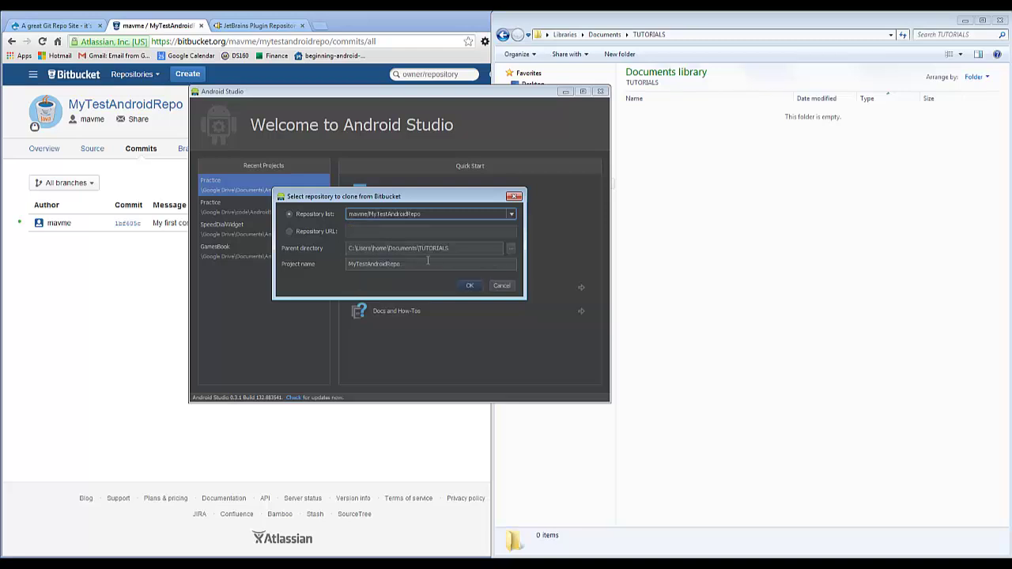
left_click_drag(456, 249, 348, 249)
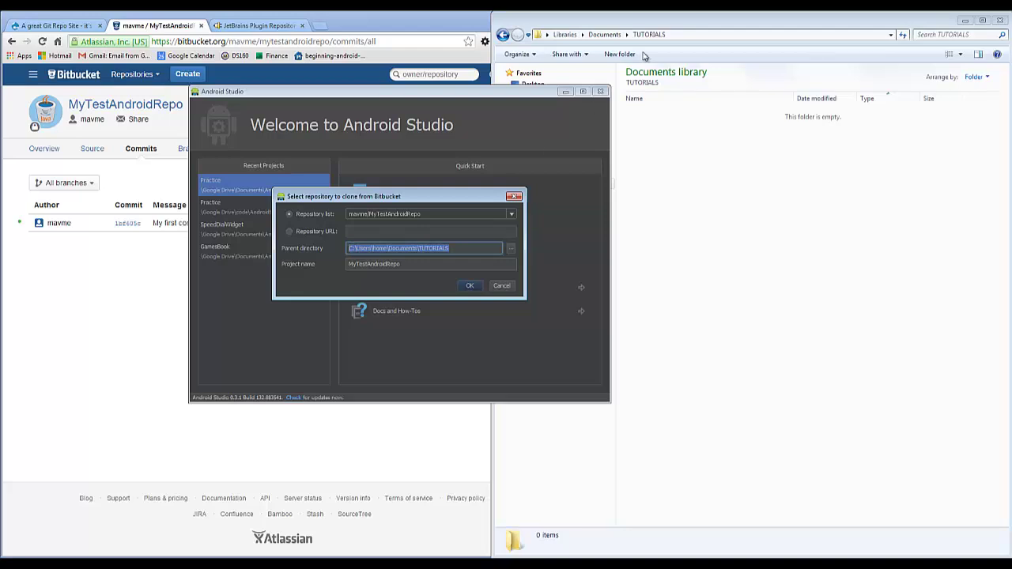
left_click(696, 38)
left_click(402, 93)
left_click(469, 287)
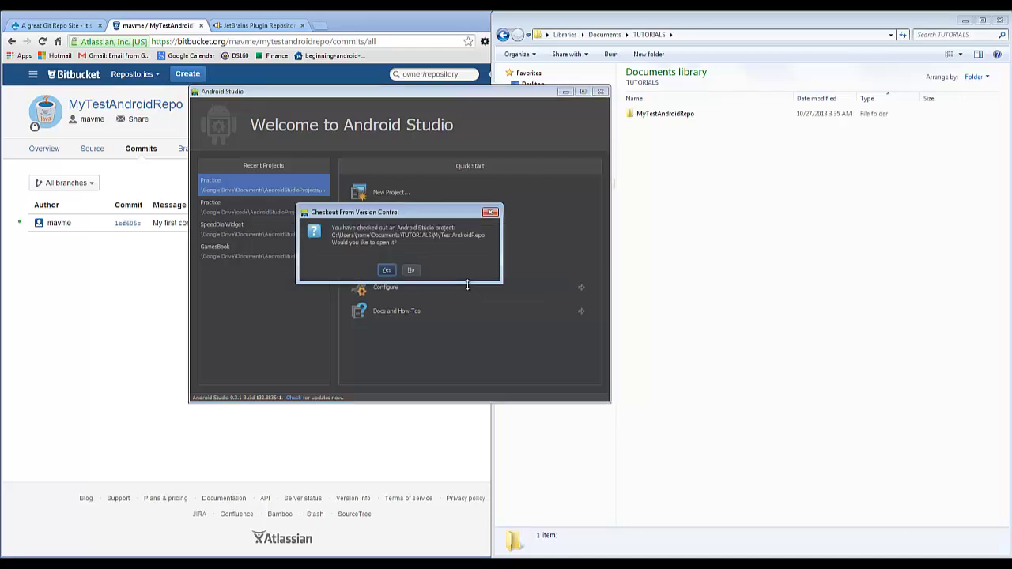
left_click(387, 271)
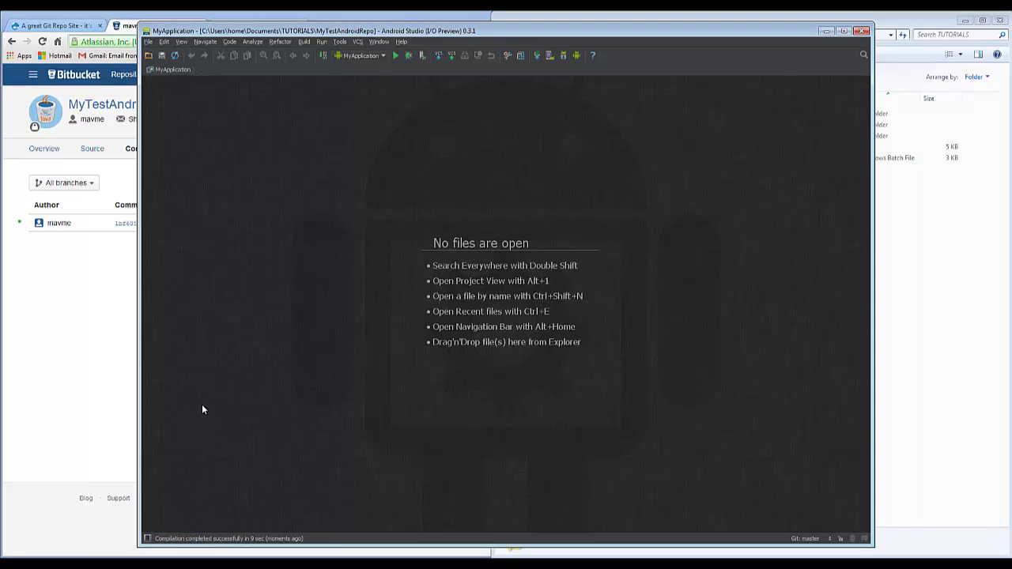
Show the Project tool window and expand the MyApplication tree through src/main/java to the com.hello.myapplication package
left_click(231, 41)
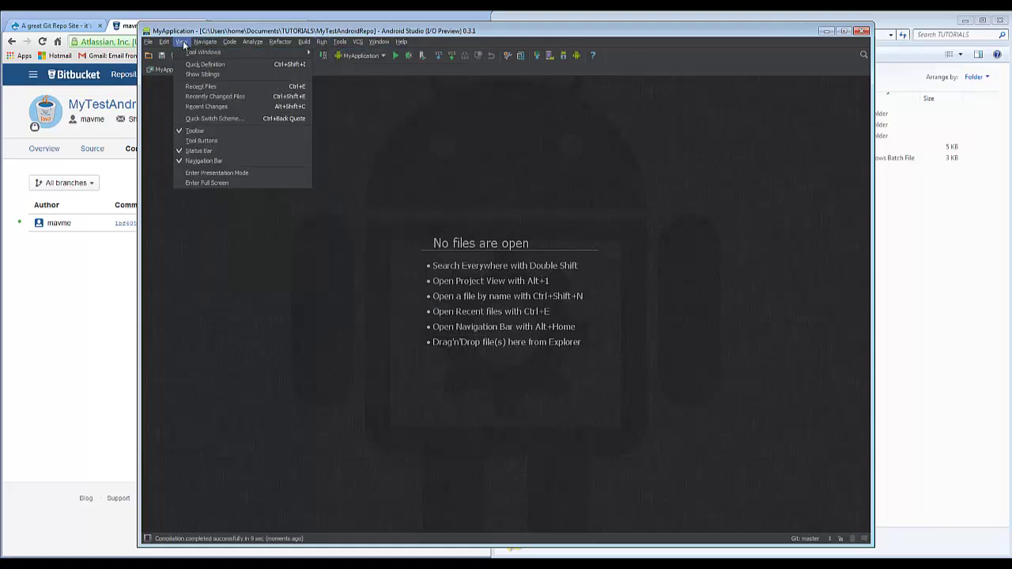
mouse_move(257, 57)
left_click(324, 61)
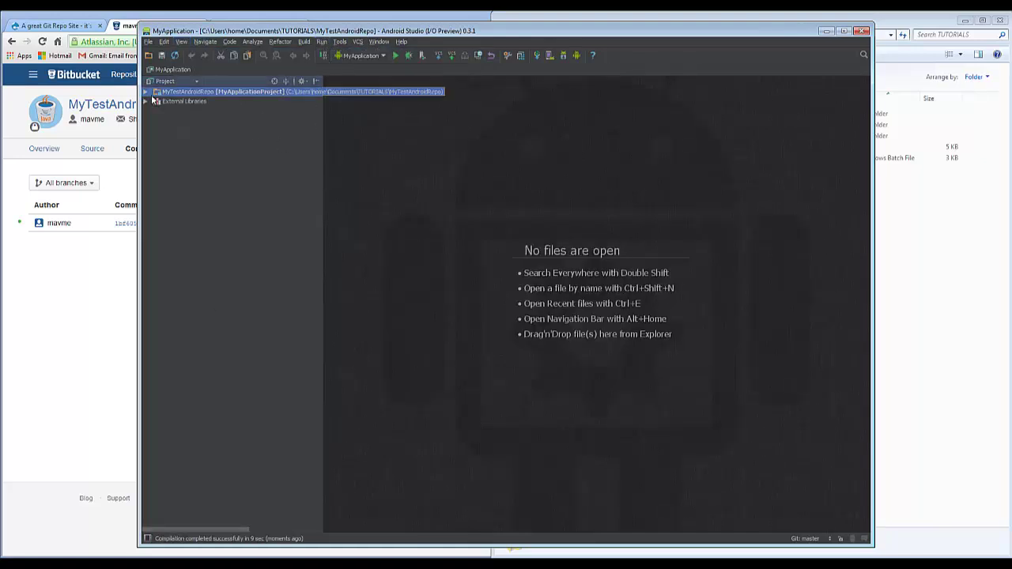
left_click(146, 93)
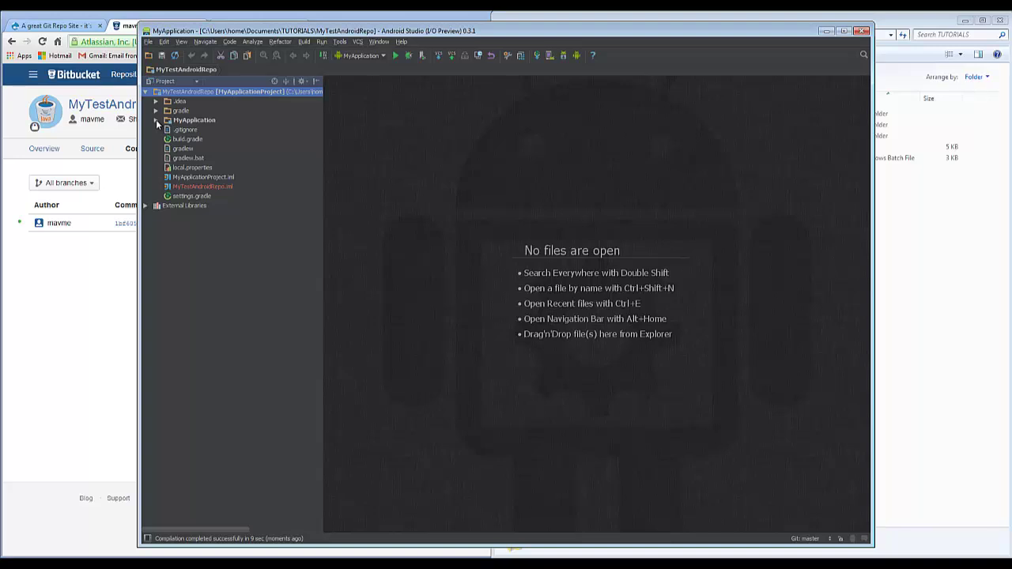
left_click(156, 119)
left_click(167, 138)
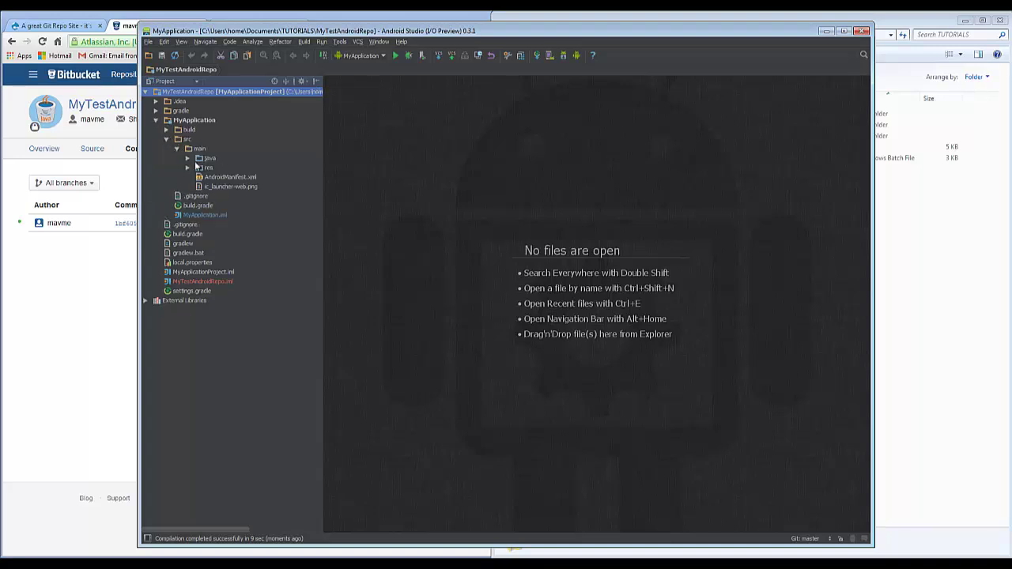
left_click(187, 158)
left_click(187, 159)
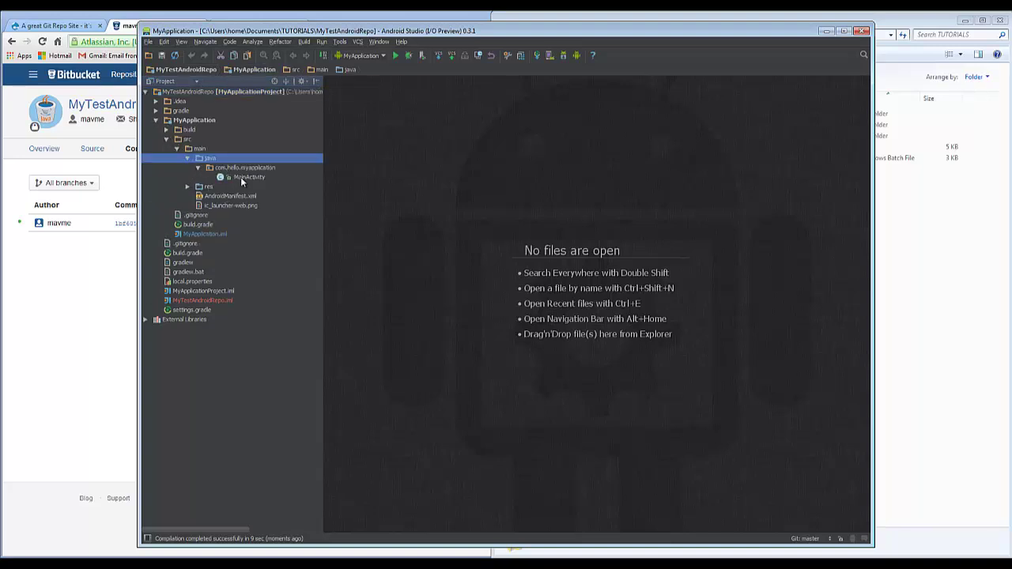
Open the MainActivity class in the editor and agree to add MyTestAndroidRepo.iml to Git
double_click(241, 176)
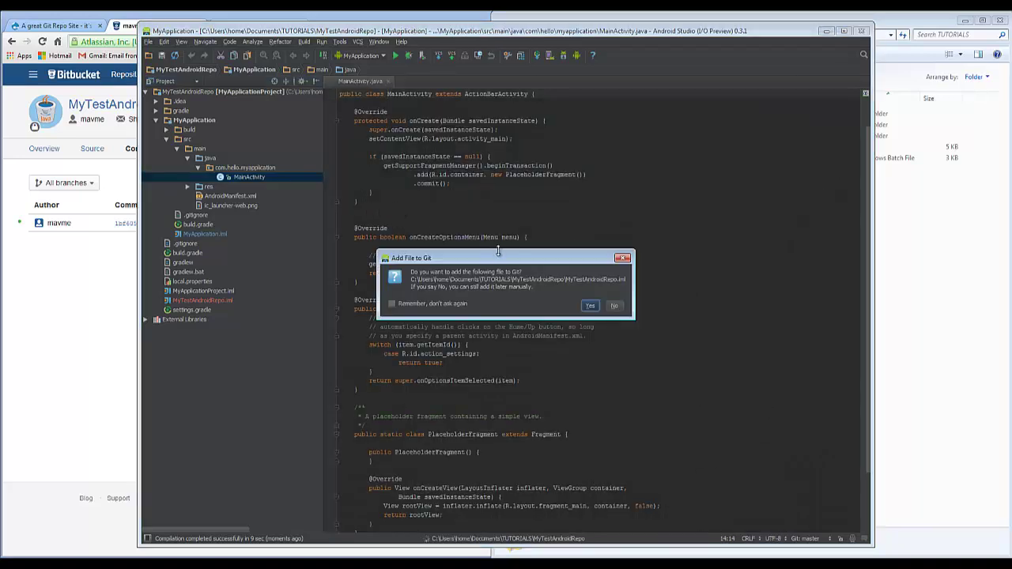
left_click(589, 306)
left_click(429, 287)
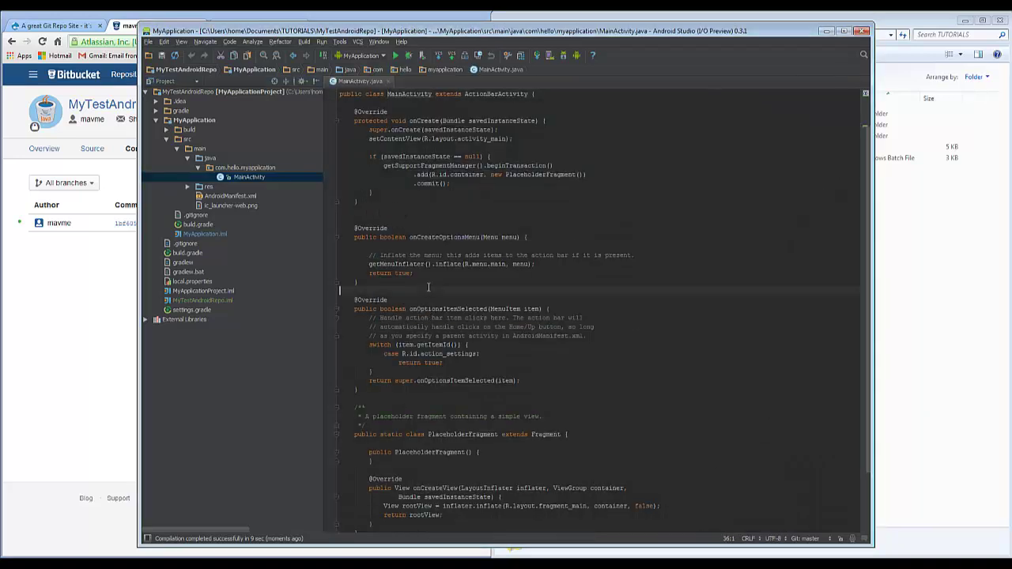